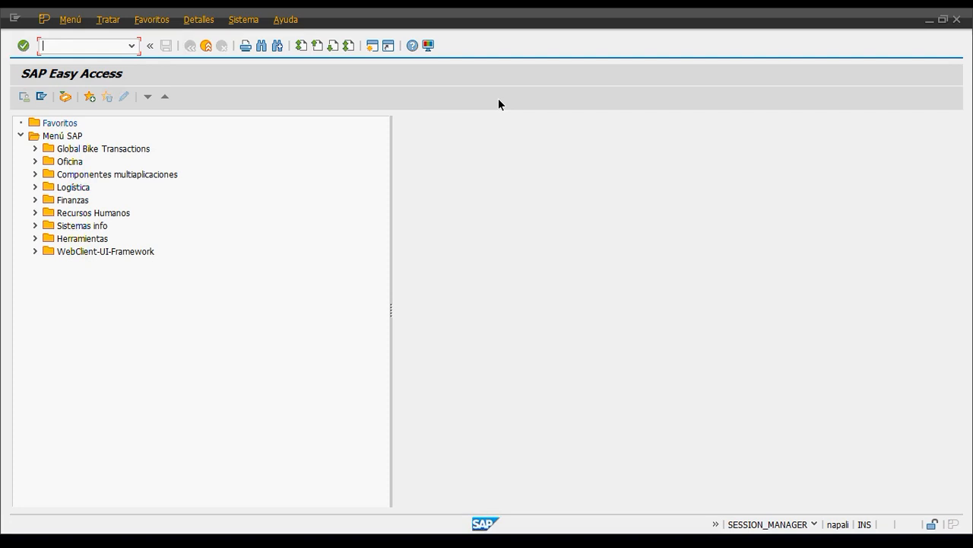
Run transaction SU1 to open the maintenance of your own user address data.
type("s")
key("BackSpace")
type("SU1")
key("Return")
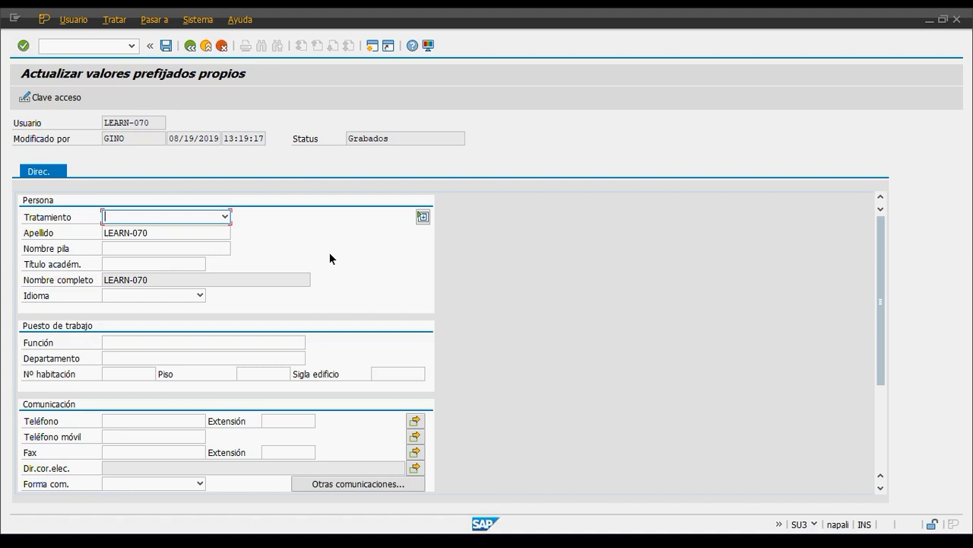
Set the form of address to Señor and enter the person's surname and first name.
left_click(225, 216)
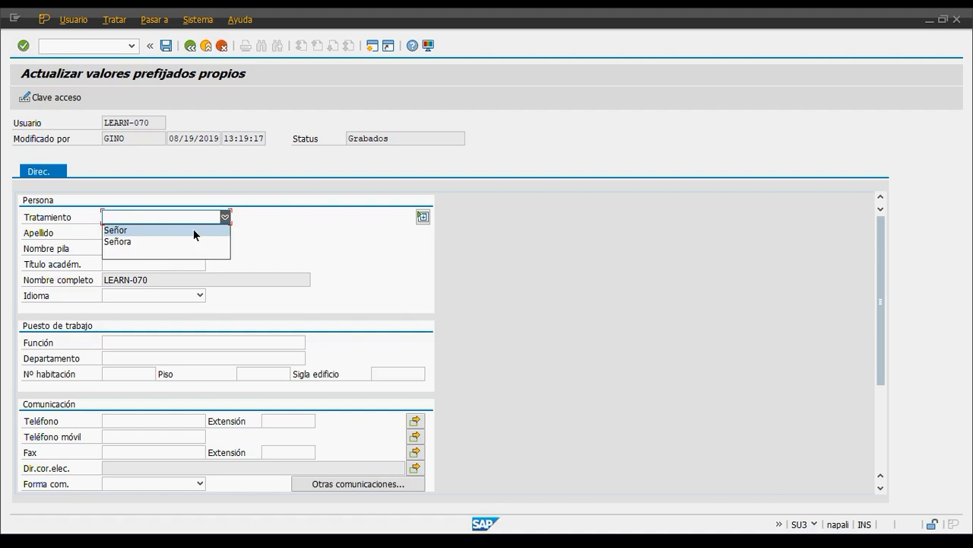
left_click(194, 230)
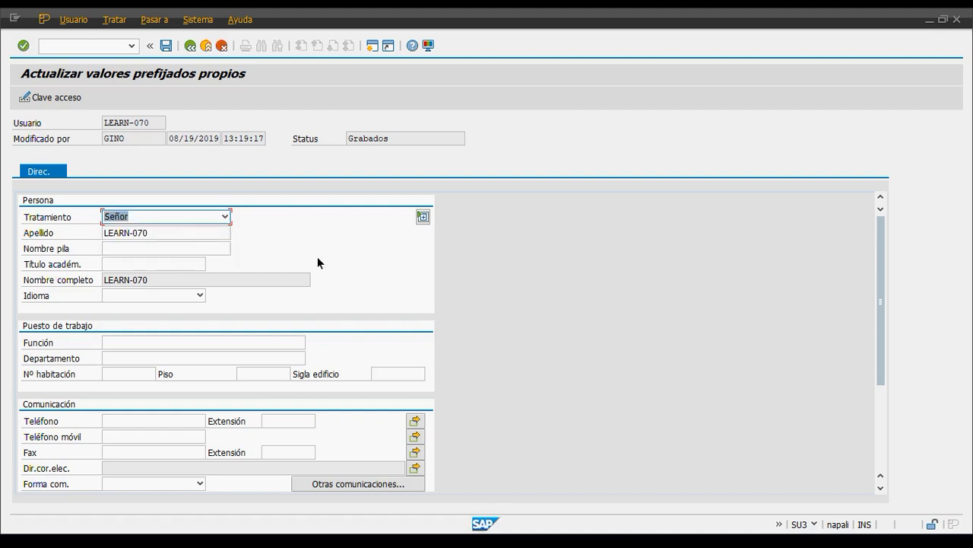
key("Tab")
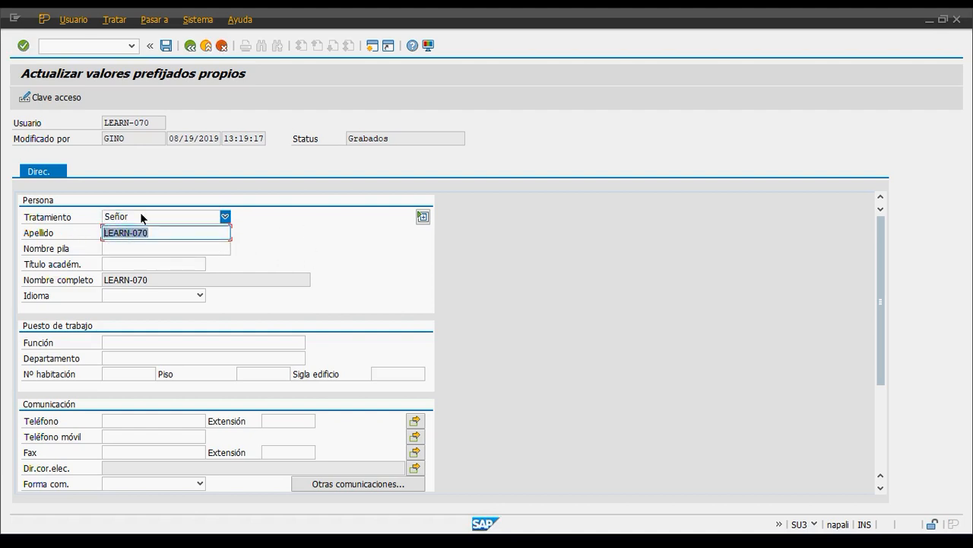
type("pÉR")
key("BackSpace")
key("BackSpace")
key("BackSpace")
type("Pé")
left_click(126, 248)
type("Jorge")
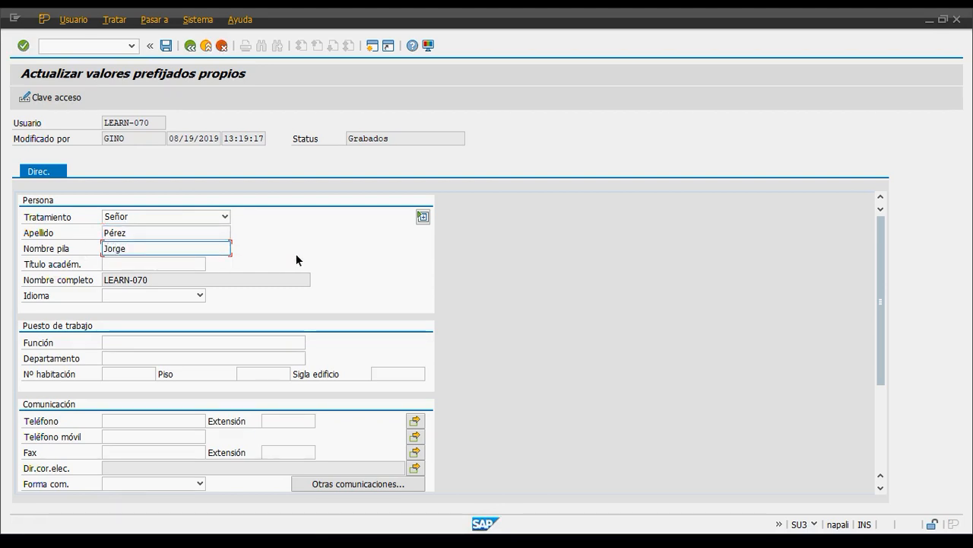
Choose MBA as the academic title and Español as the language in the personal data.
left_click(170, 264)
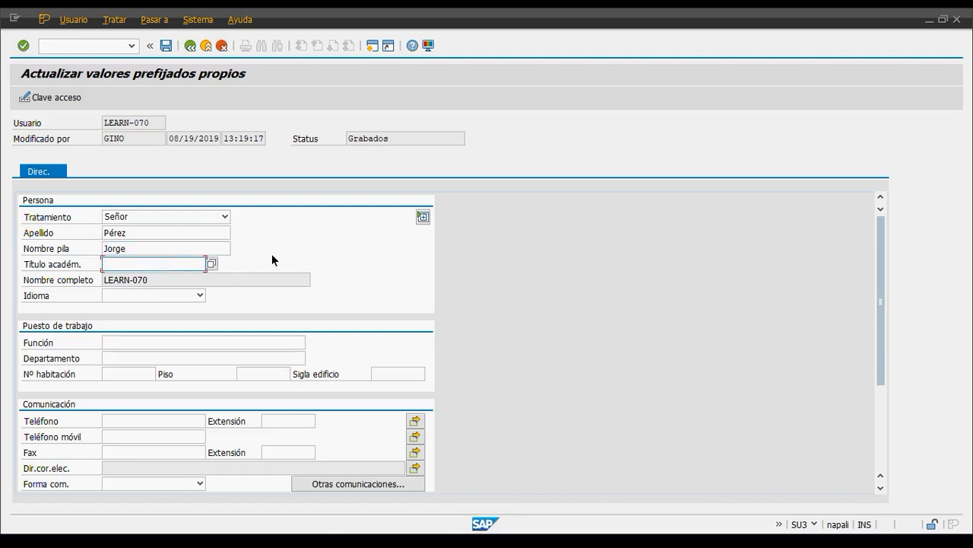
left_click(211, 264)
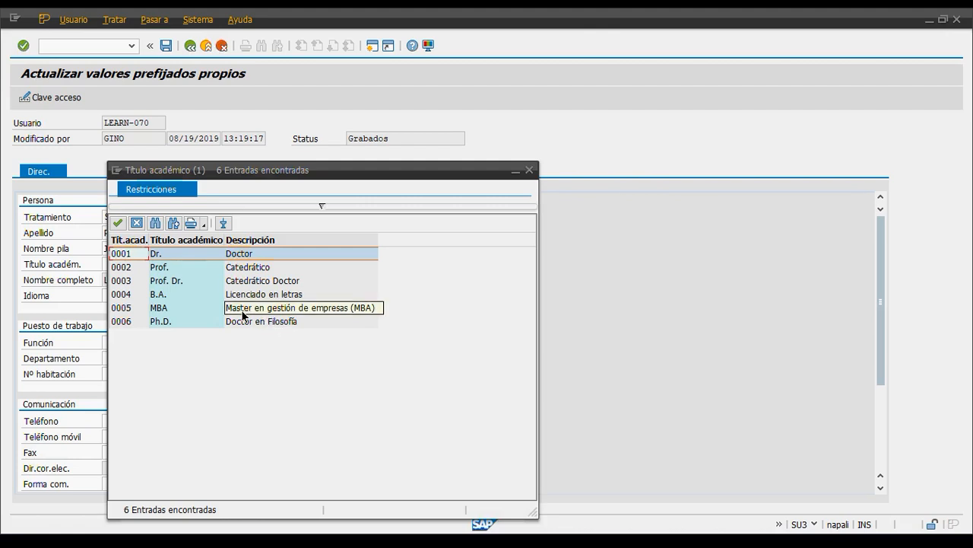
left_click(201, 313)
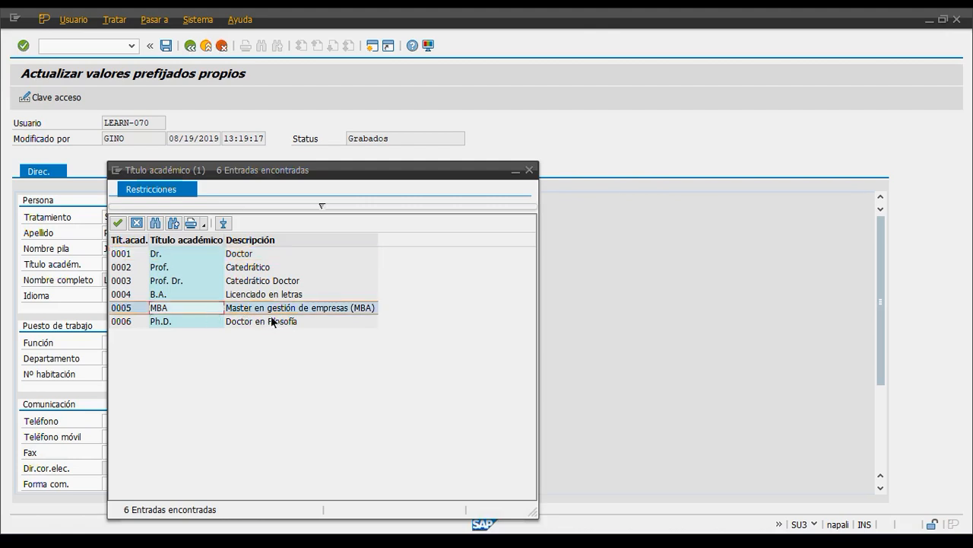
double_click(239, 311)
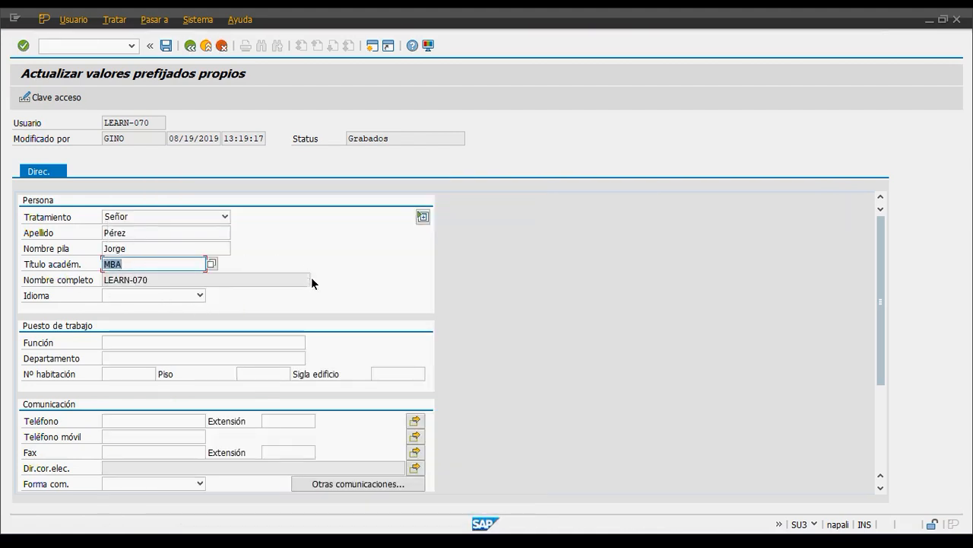
left_click(200, 295)
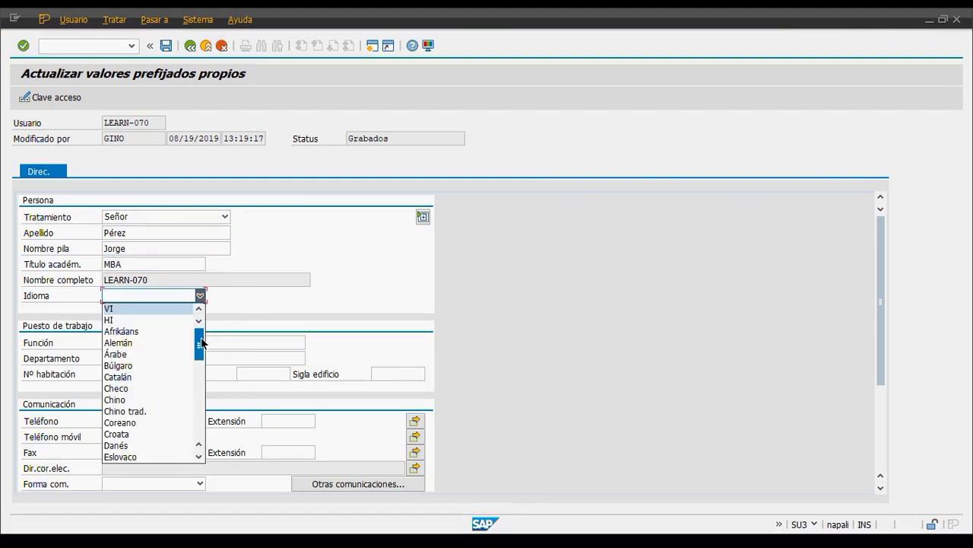
left_click_drag(202, 342, 203, 362)
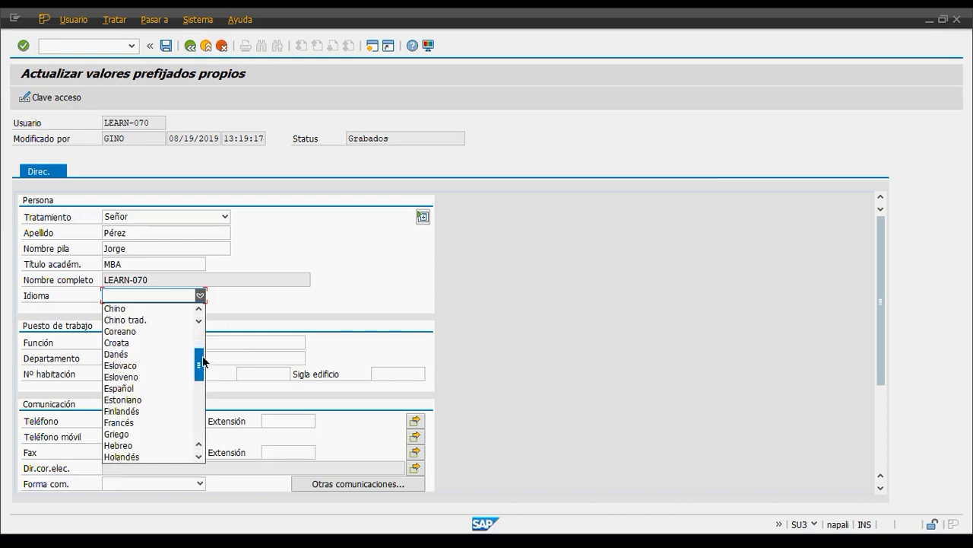
left_click(147, 388)
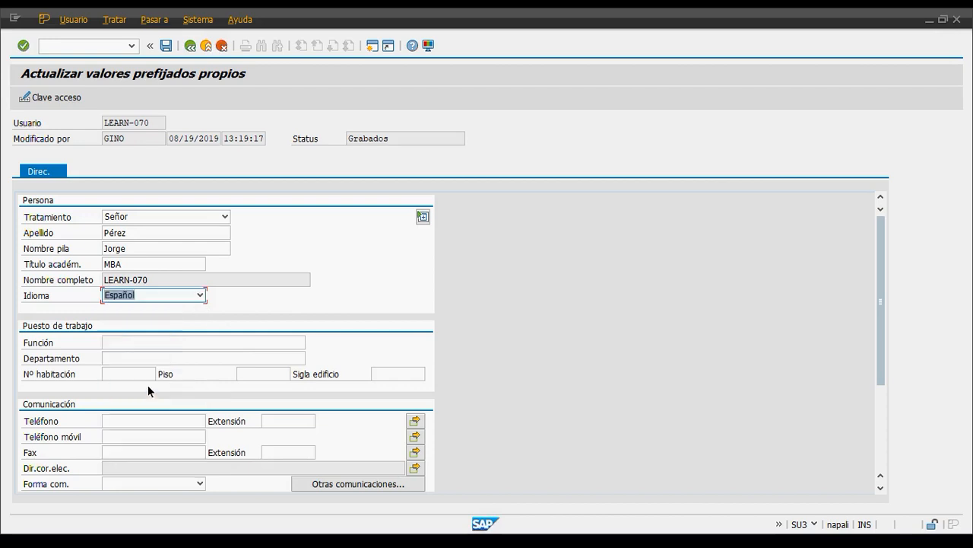
Enter the function "Ejecutivo de Ventas" and the department "Ventas y Marketing" in the workplace data.
left_click(152, 342)
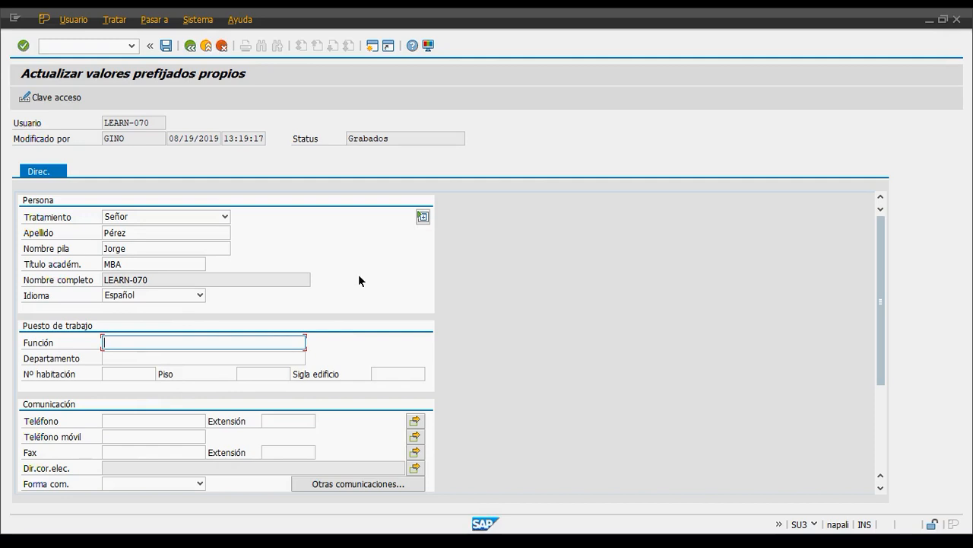
type("Ejecutivo de Ventas")
left_click(155, 359)
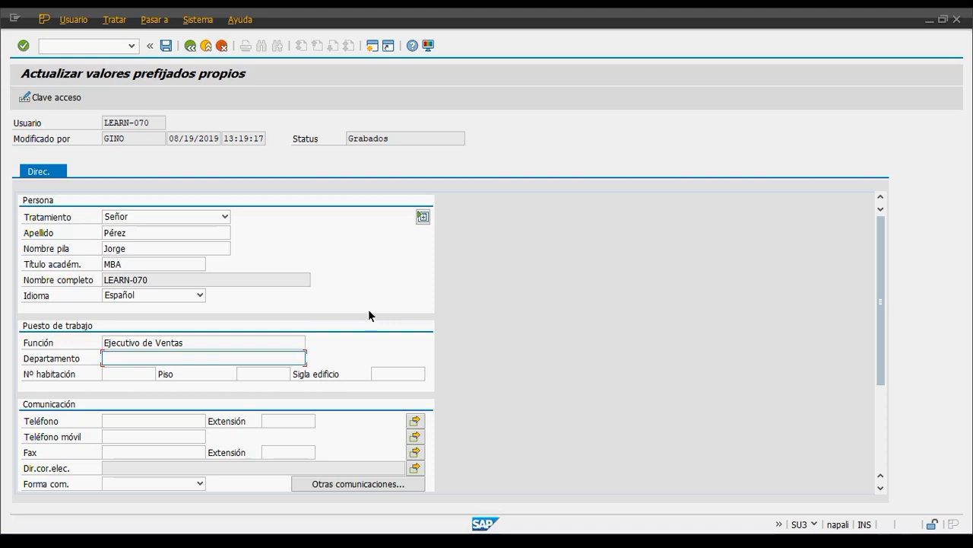
type("Ventas y Marketing")
scroll(217, 425, "down", 3)
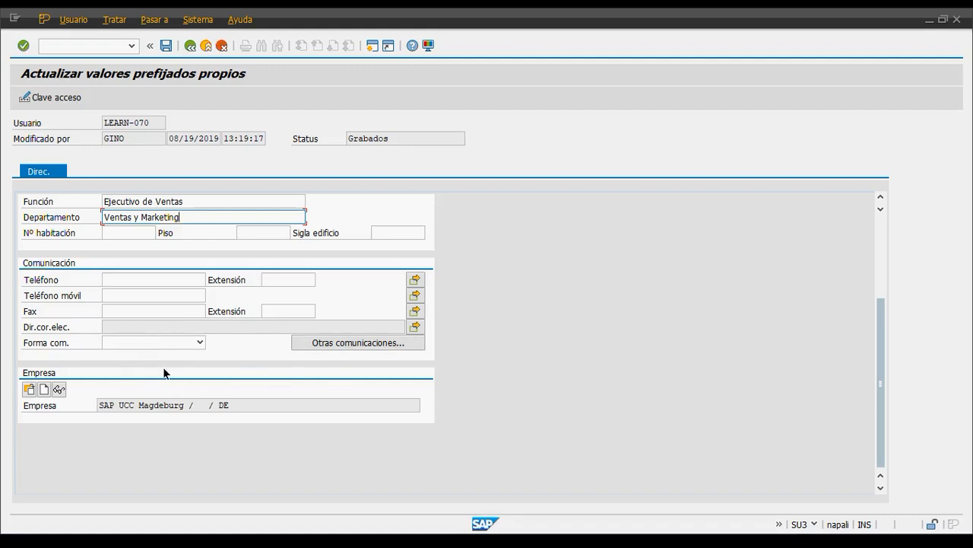
scroll(259, 364, "up", 3)
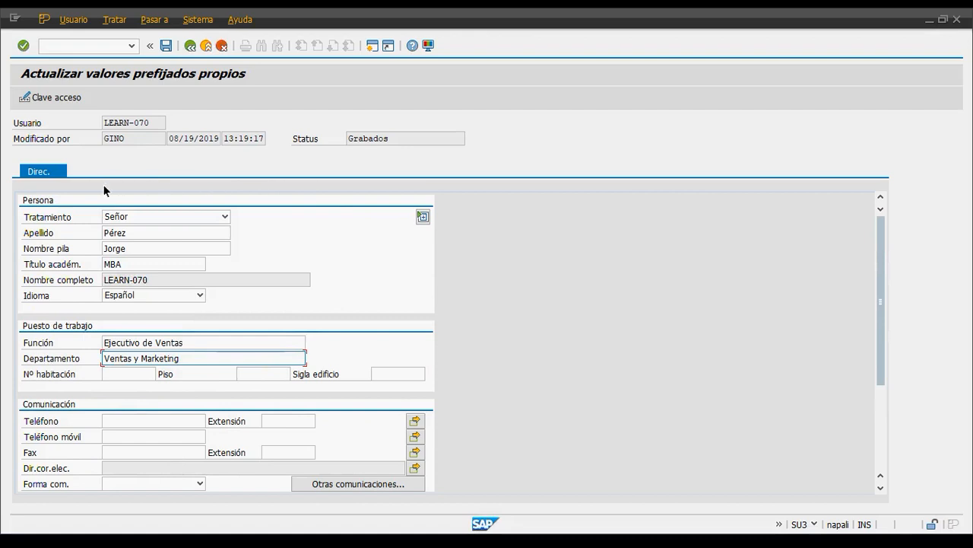
Examine the additional name fields of the person section and the password change dialog, leaving both closed.
left_click(424, 218)
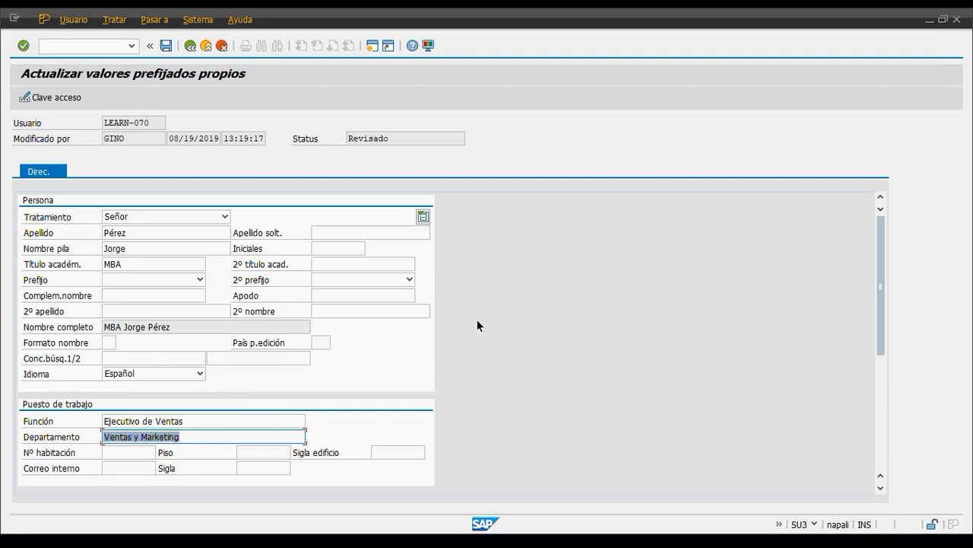
left_click(423, 218)
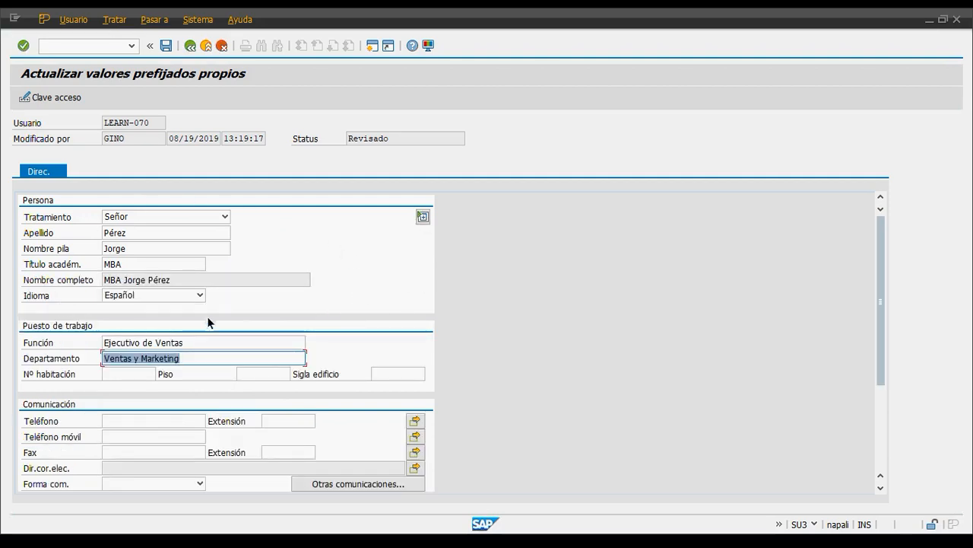
left_click(209, 344)
left_click(209, 355)
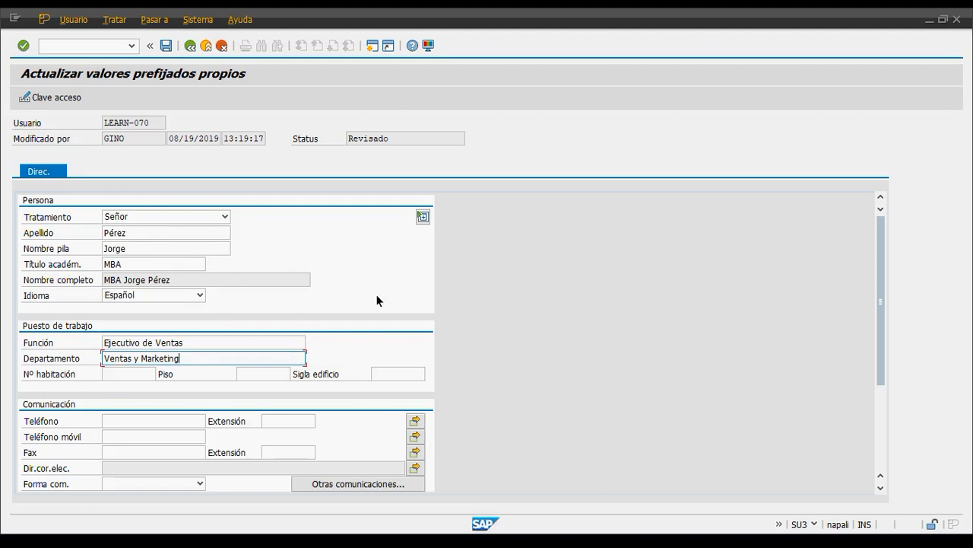
left_click(55, 99)
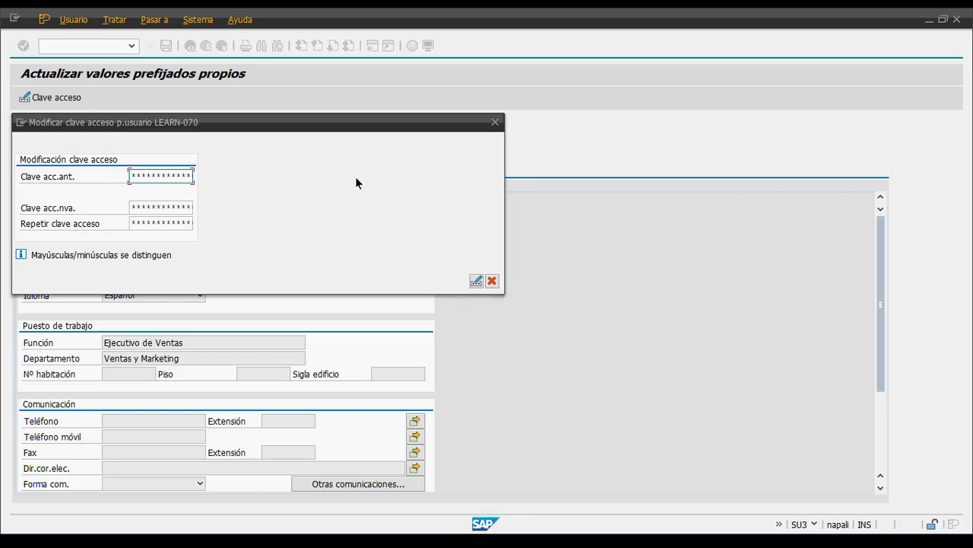
left_click(494, 122)
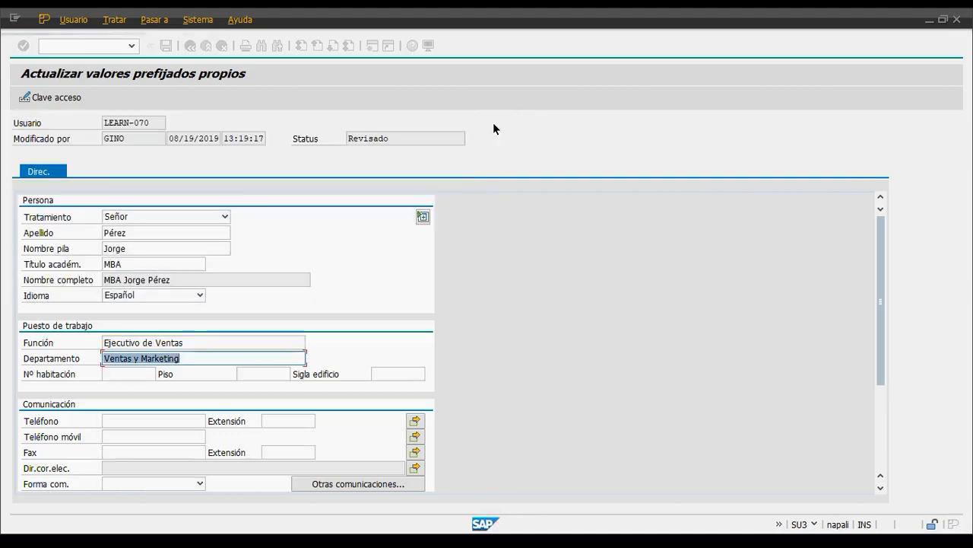
Save the changes to the user's address data.
left_click(257, 346)
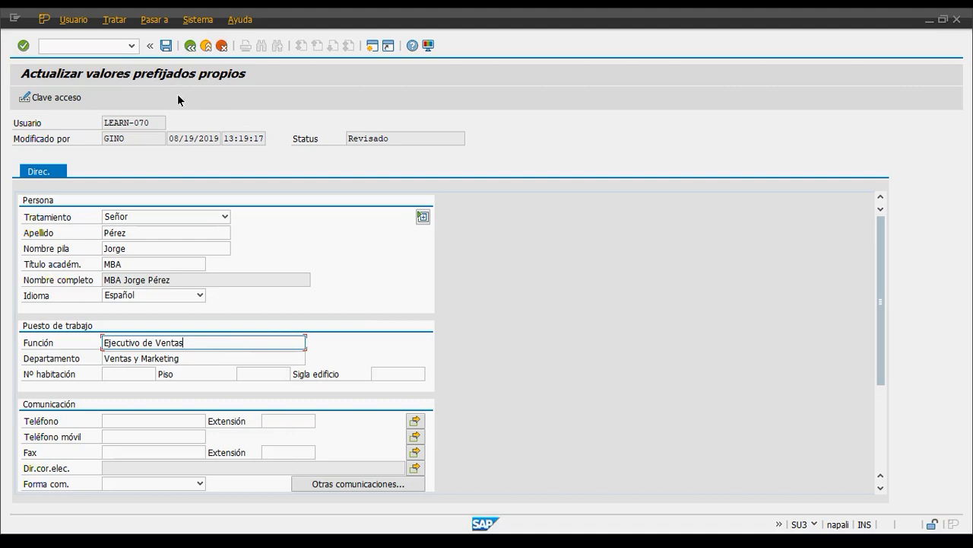
left_click(167, 47)
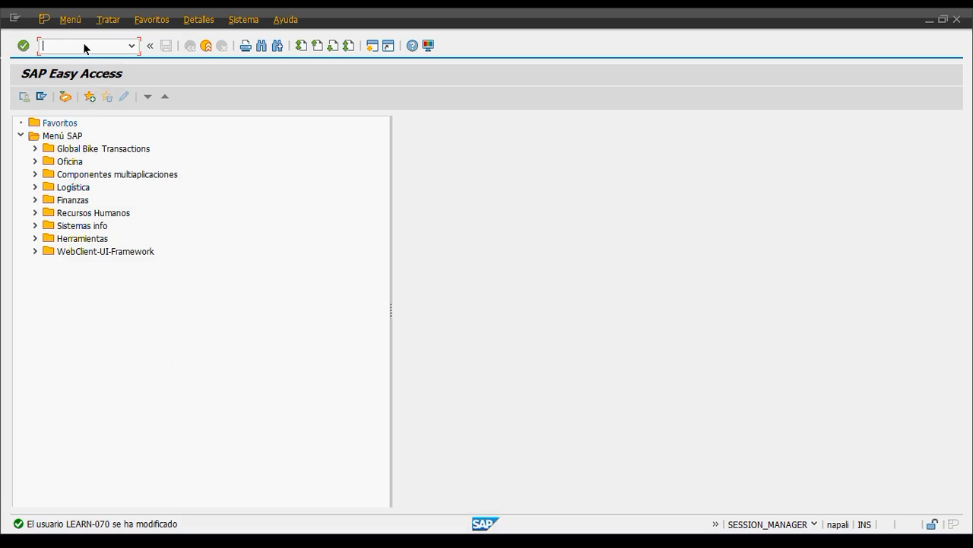
Run transaction SU2, review the user's address data and parameter list, and return to SAP Easy Access.
type("SU2")
key("Return")
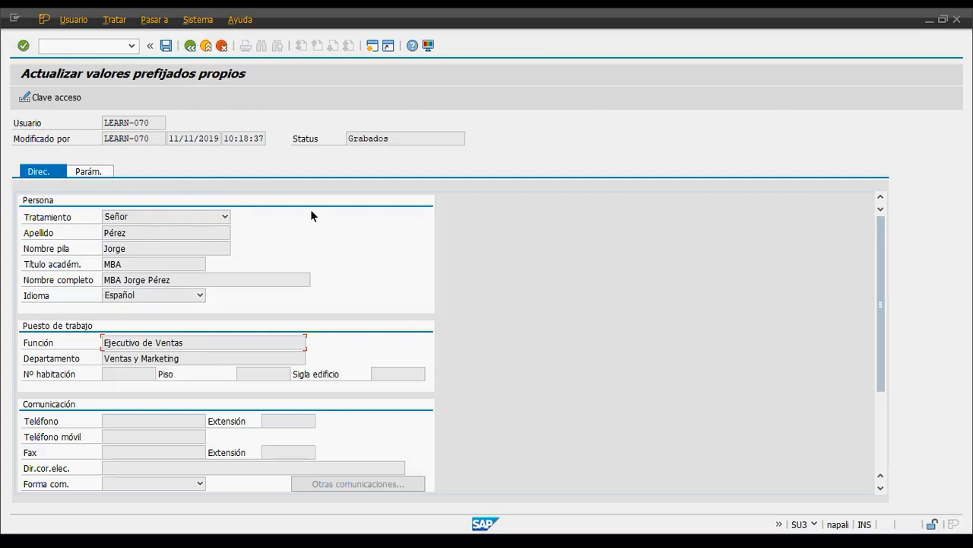
scroll(76, 289, "down", 3)
scroll(192, 321, "up", 3)
left_click(86, 172)
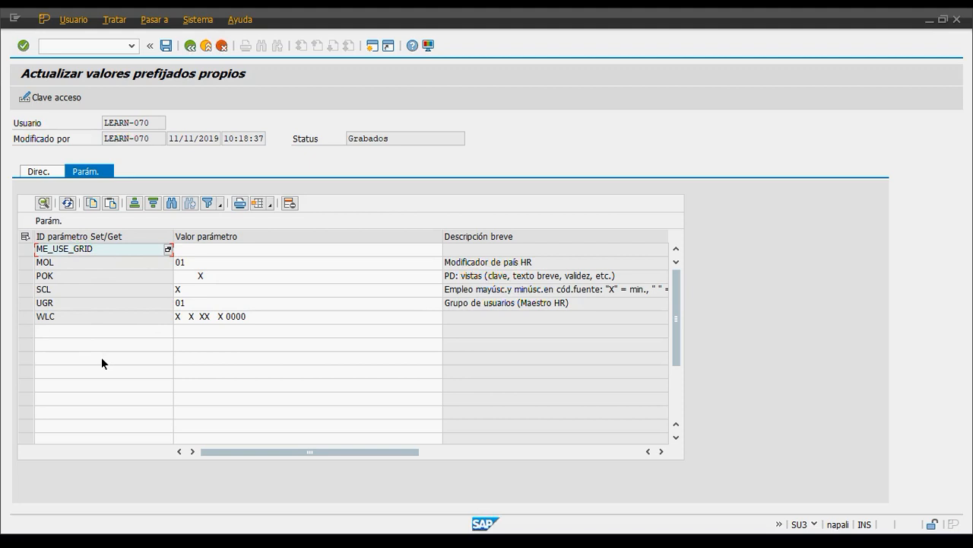
left_click(207, 47)
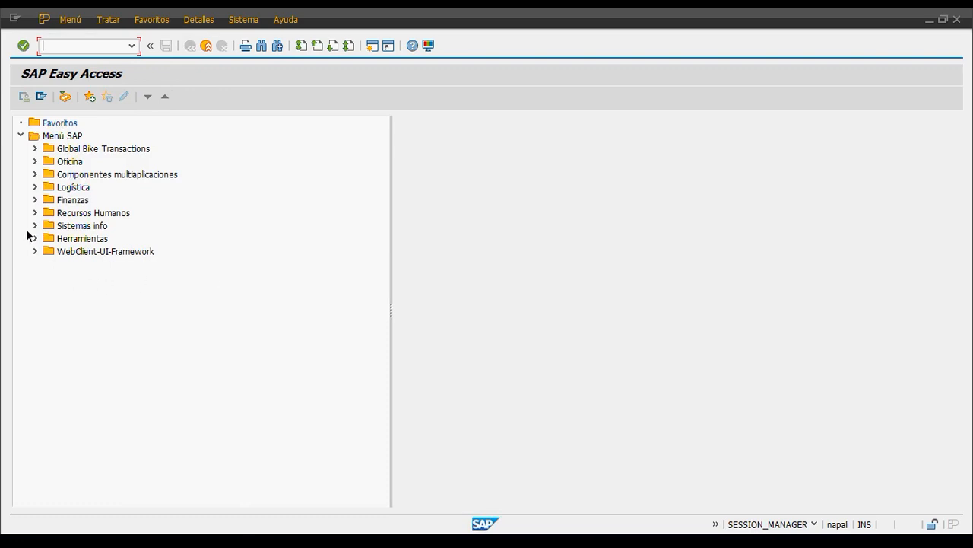
Start VA21 - Crear for a new quotation from the Logística, Comercial, Ventas, Oferta branch of the SAP tree.
left_click(35, 188)
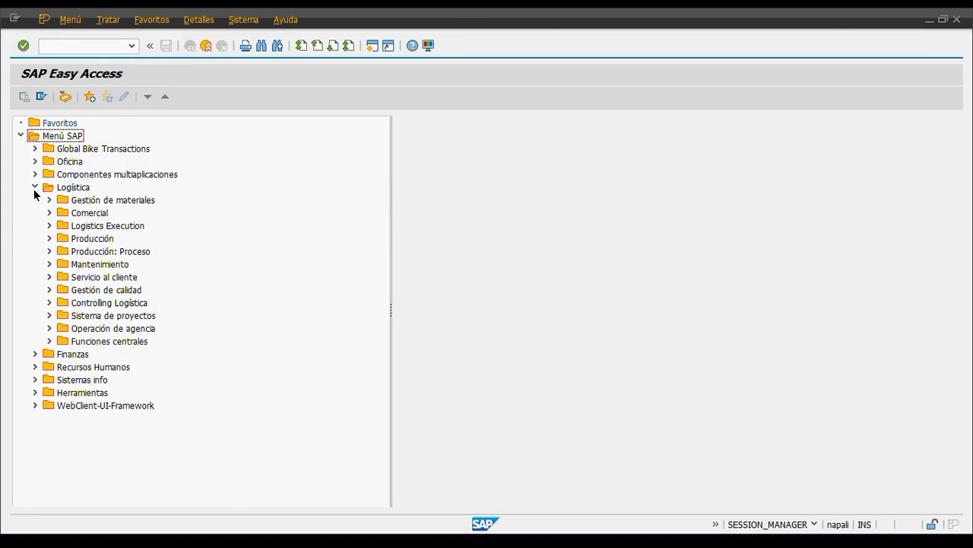
left_click(49, 215)
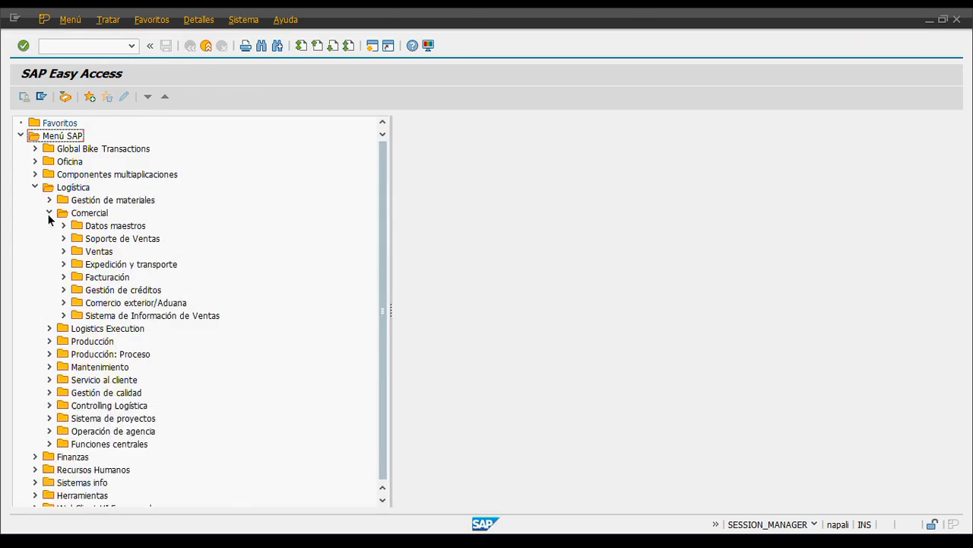
left_click(64, 251)
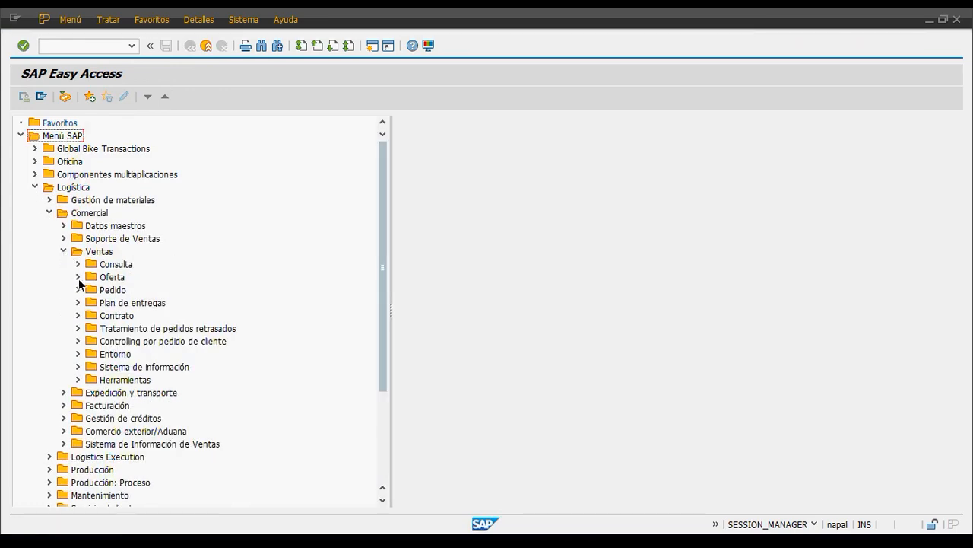
left_click(77, 277)
left_click(131, 290)
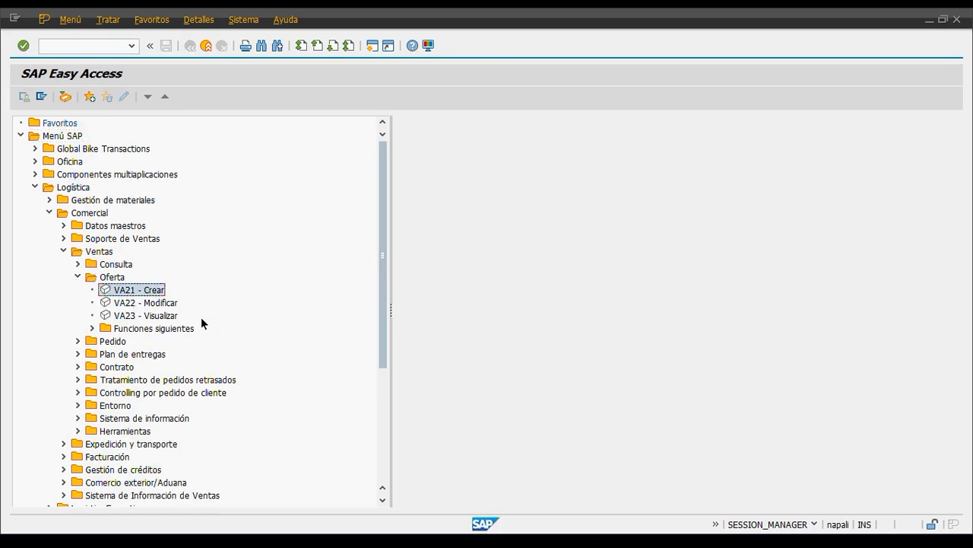
double_click(131, 292)
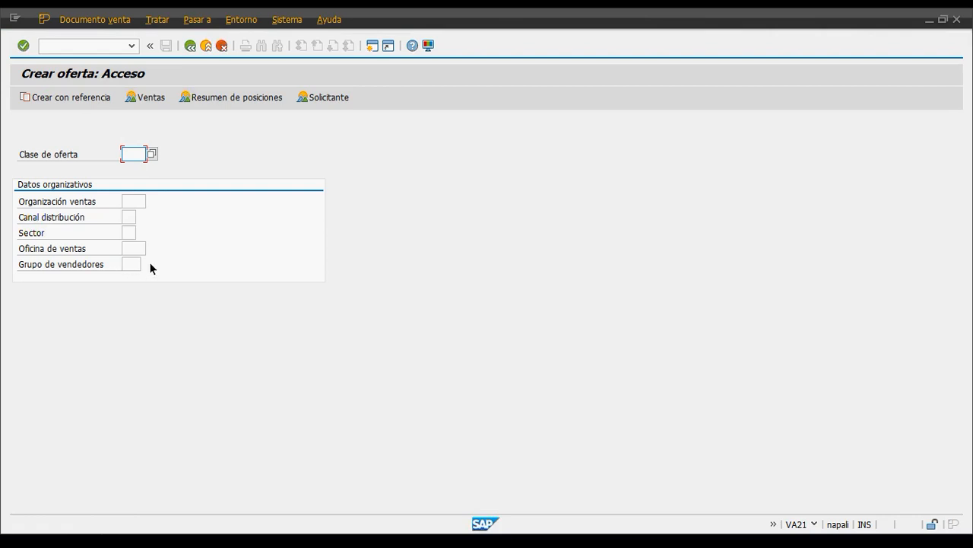
Select UE00 as the quotation's sales organization from the list of possible values.
left_click(136, 201)
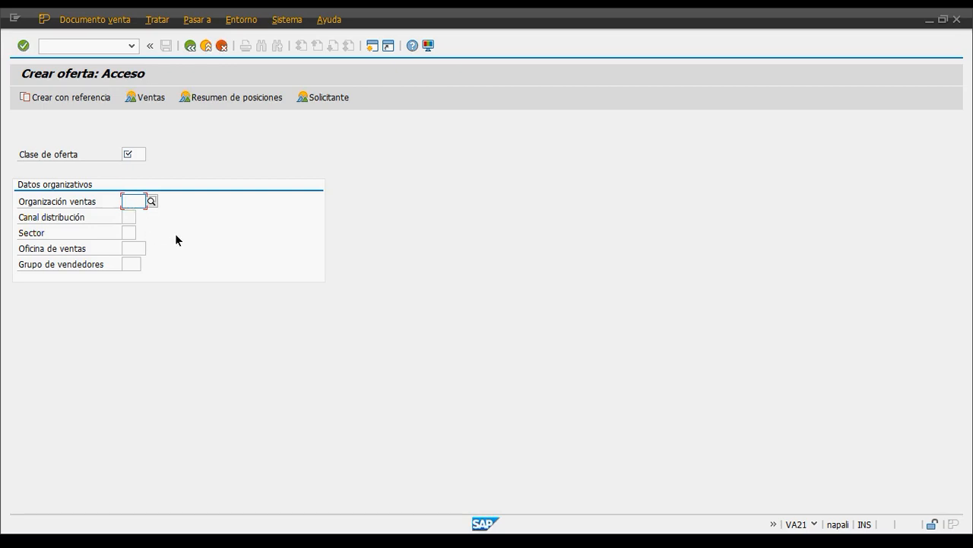
left_click(152, 201)
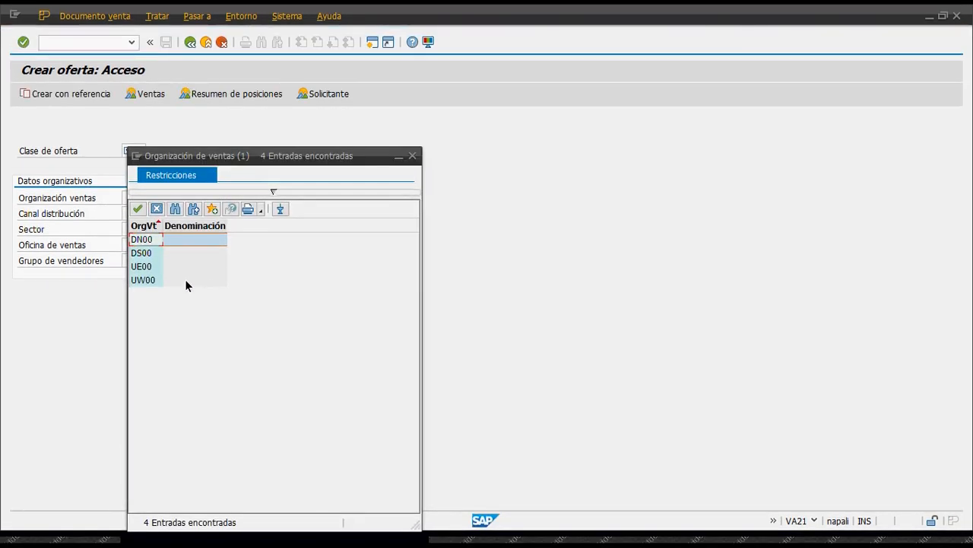
left_click(156, 267)
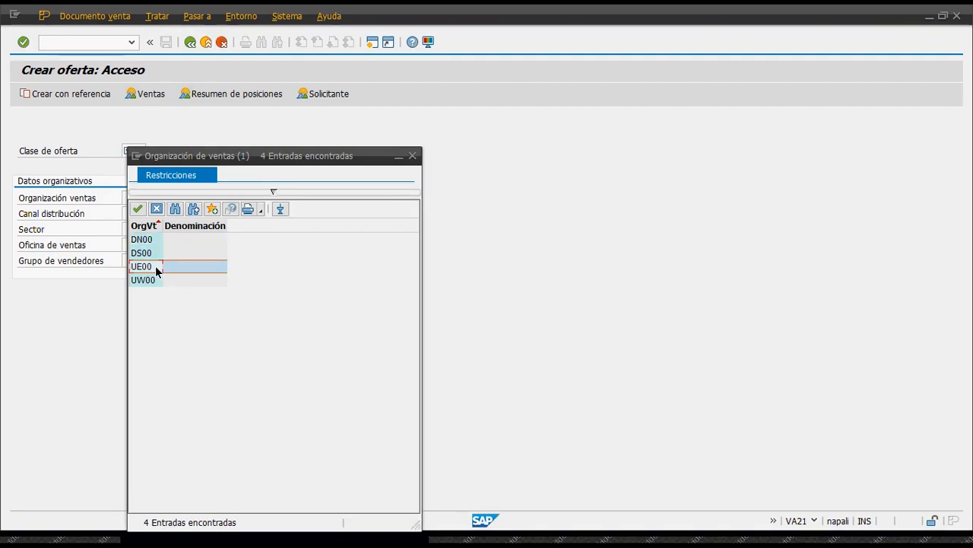
double_click(155, 266)
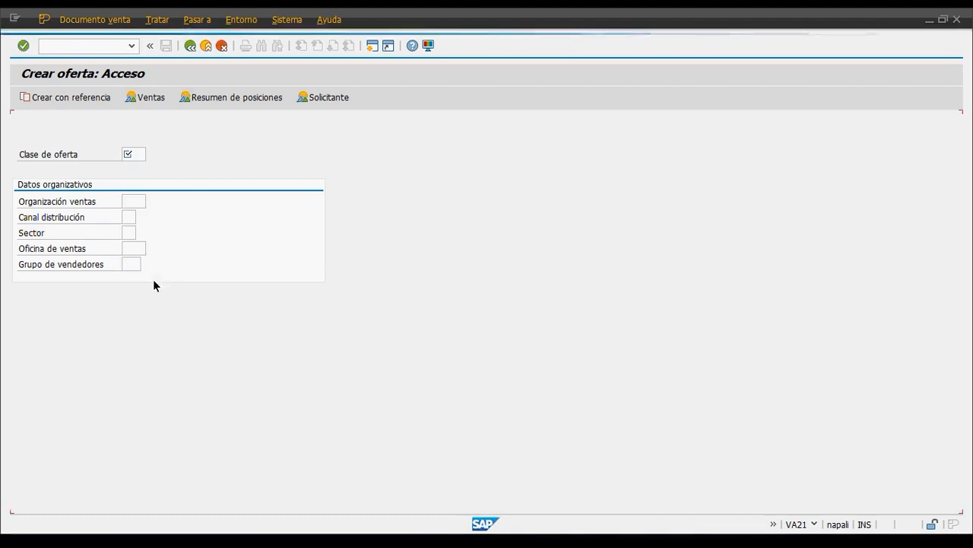
Look up the parameter ID in the technical data of the sales organization field's help, and return to SAP Easy Access.
left_click(127, 217)
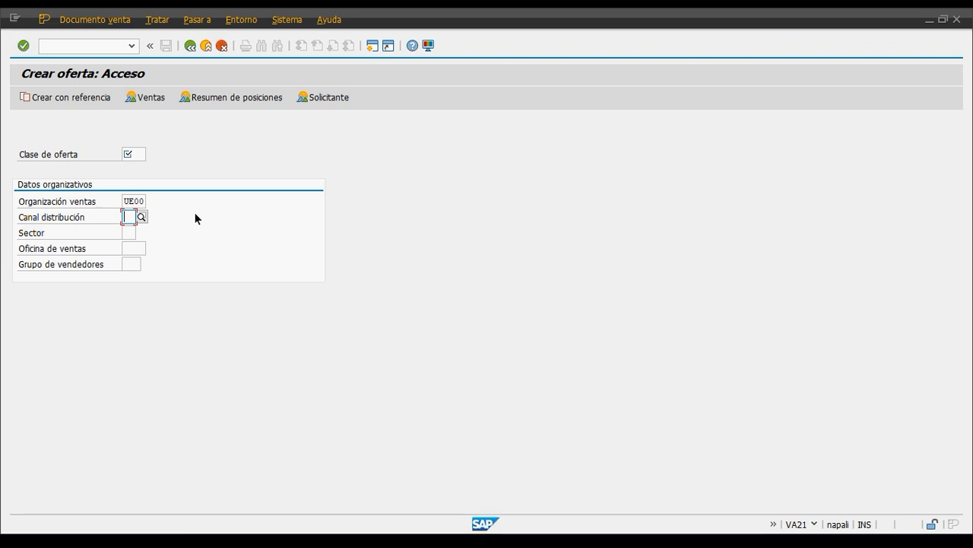
left_click(133, 200)
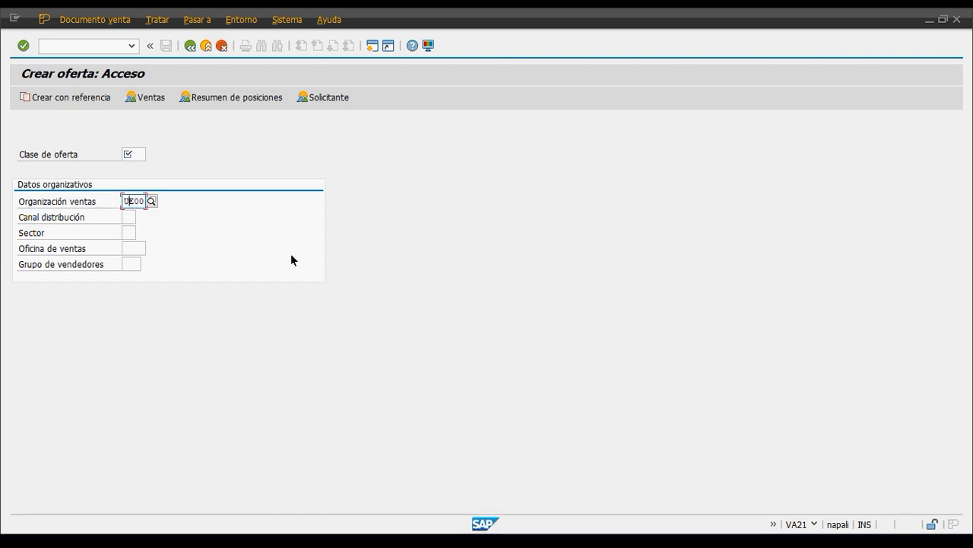
key("Return")
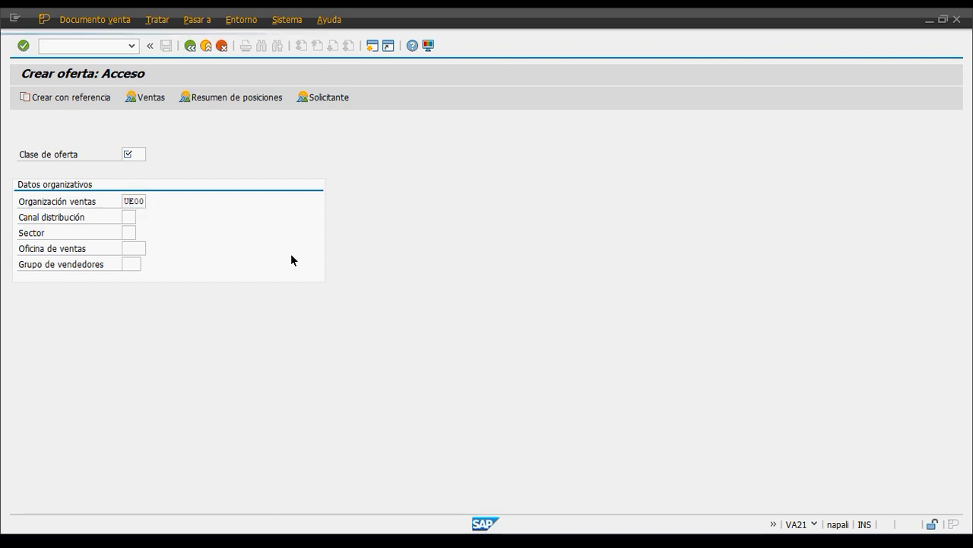
key("F1")
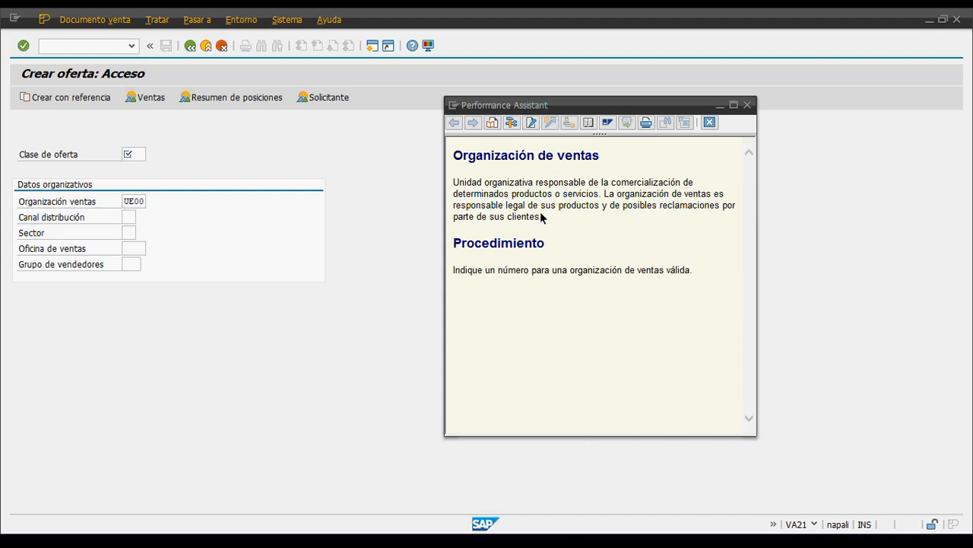
left_click(509, 124)
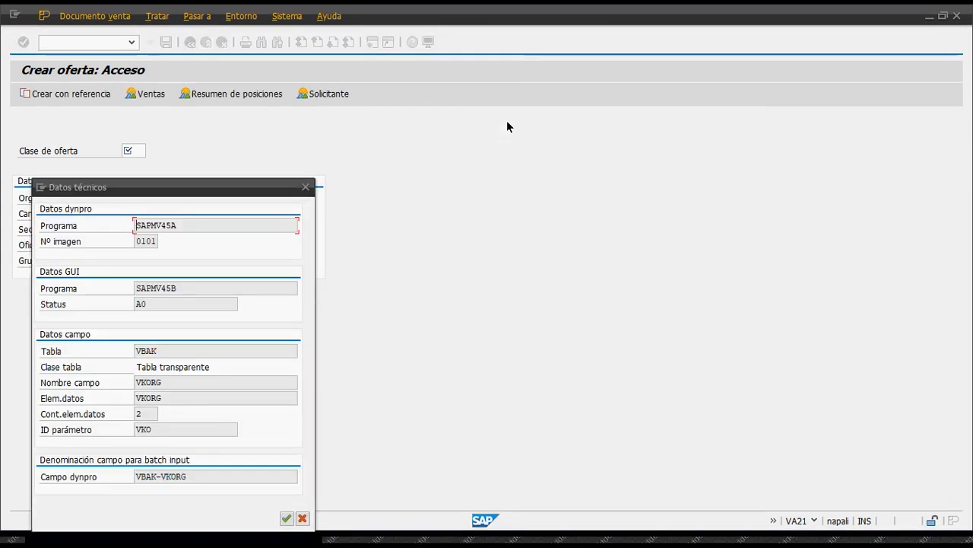
left_click_drag(218, 195, 490, 148)
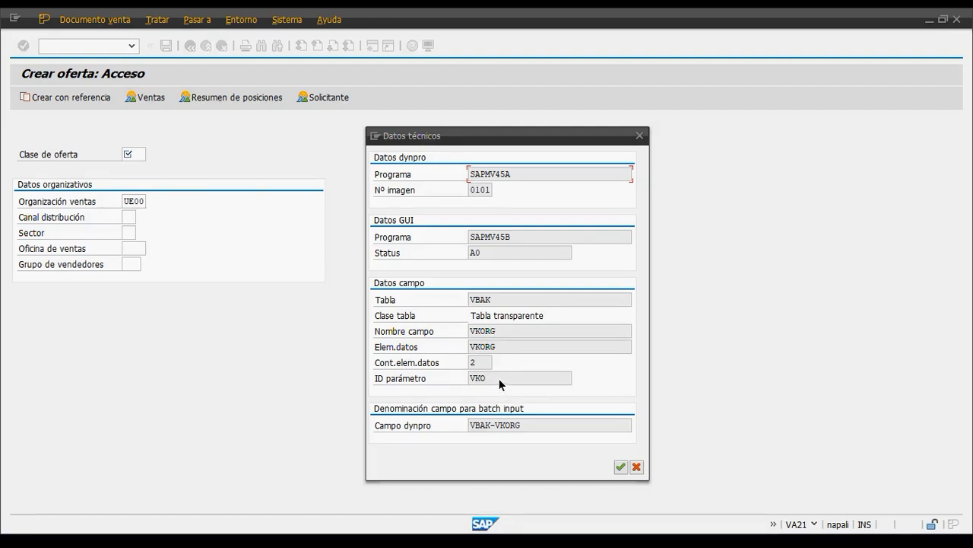
left_click(621, 468)
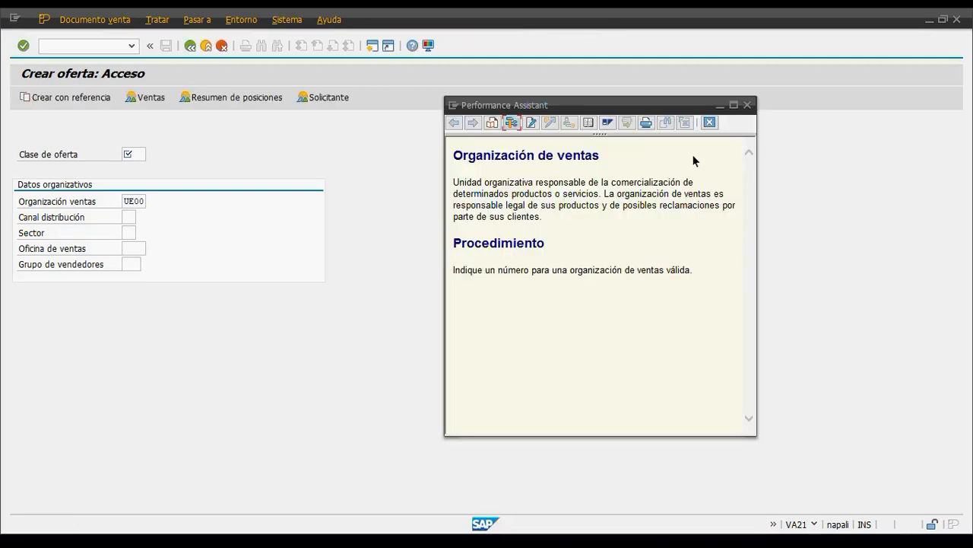
left_click(747, 106)
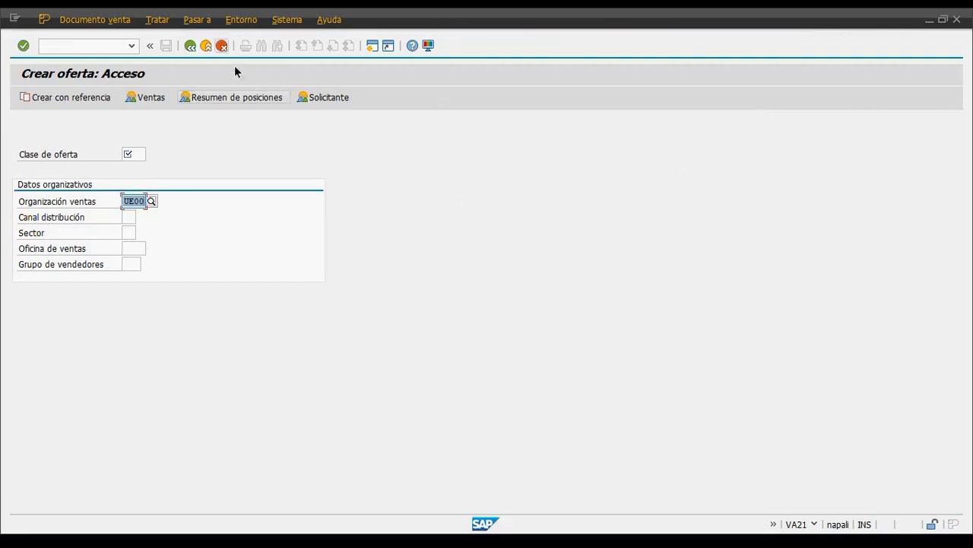
left_click(206, 45)
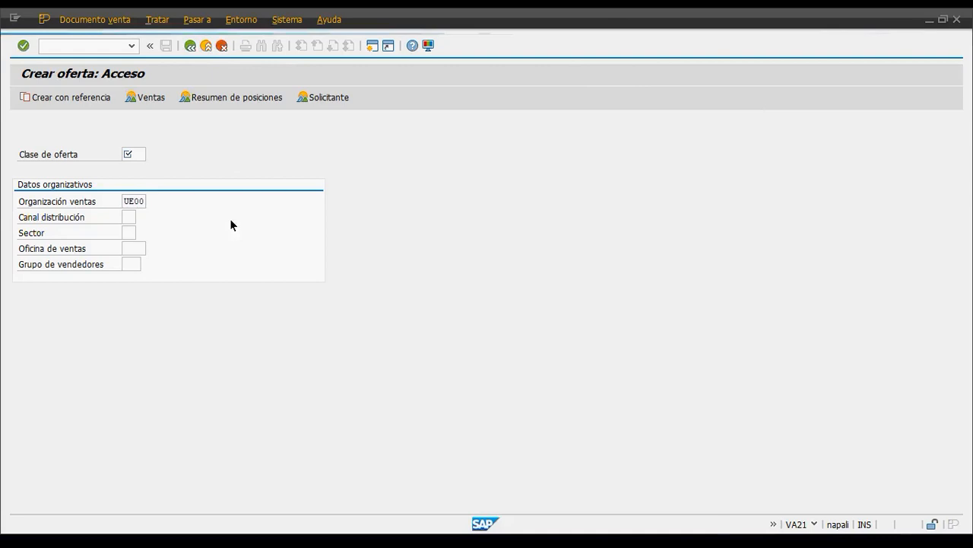
In transaction SU2, add the parameter VKO with the value UE00 to the user's parameter list and save it.
left_click(104, 46)
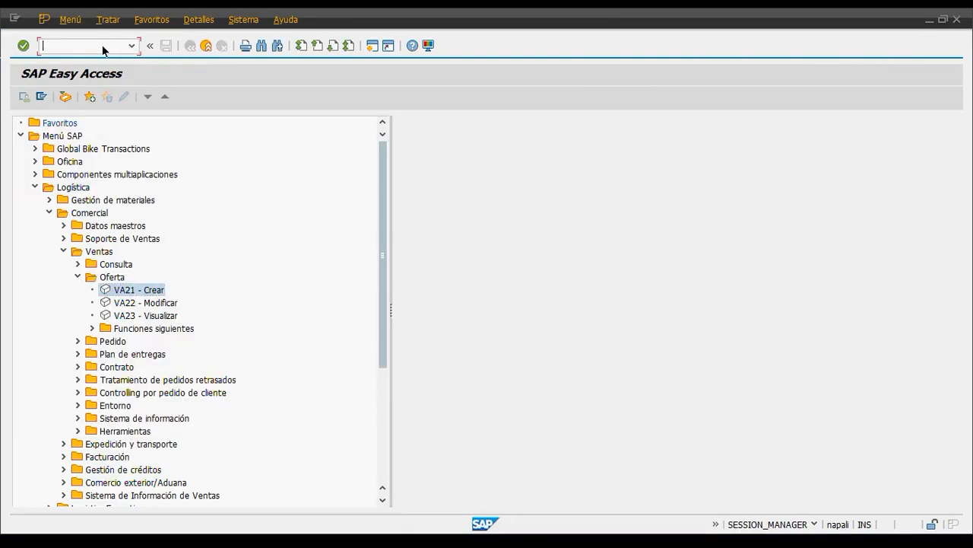
type("SU2")
key("Return")
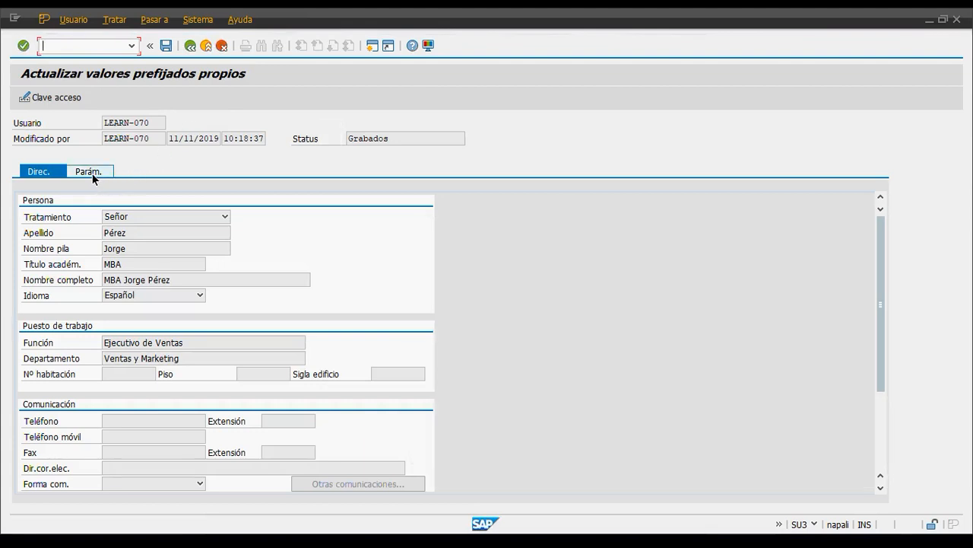
left_click(89, 172)
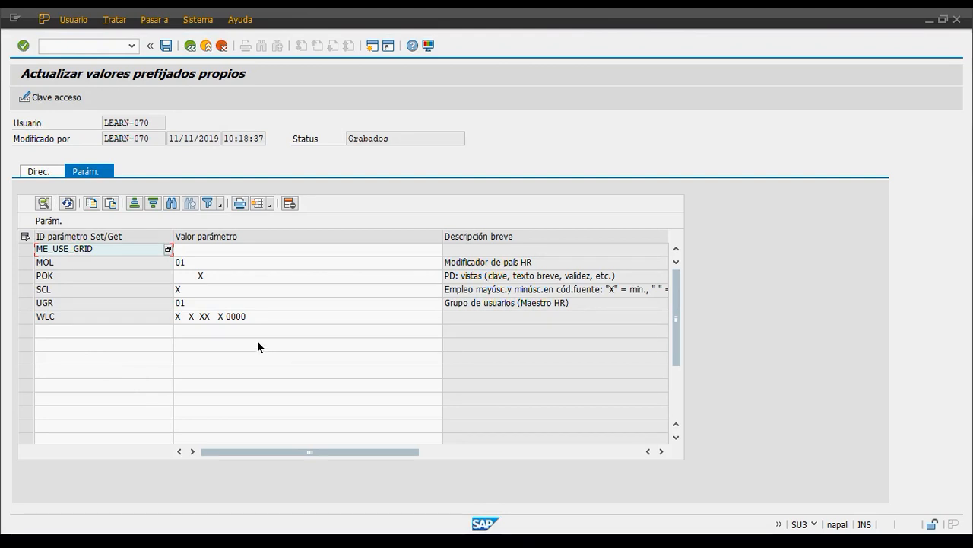
left_click(102, 332)
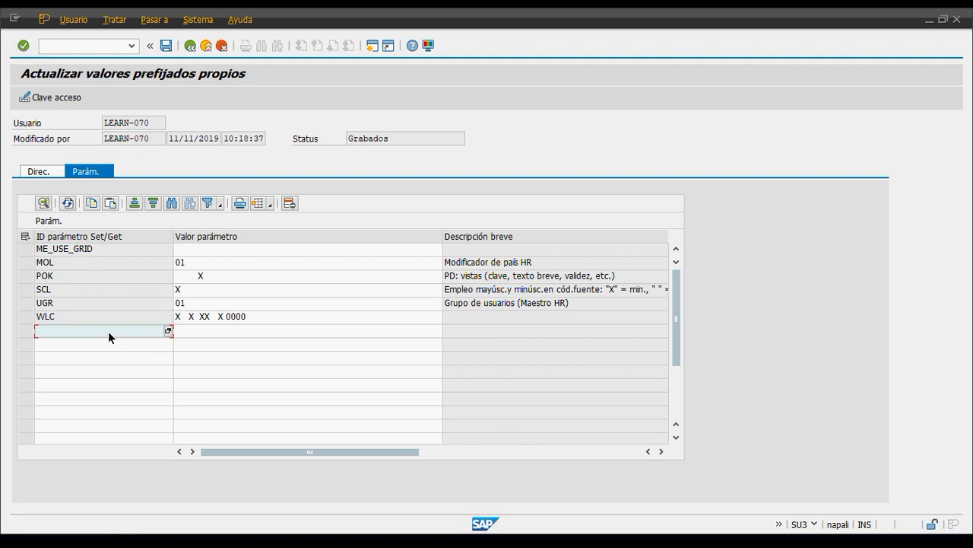
type("VKO")
left_click(201, 330)
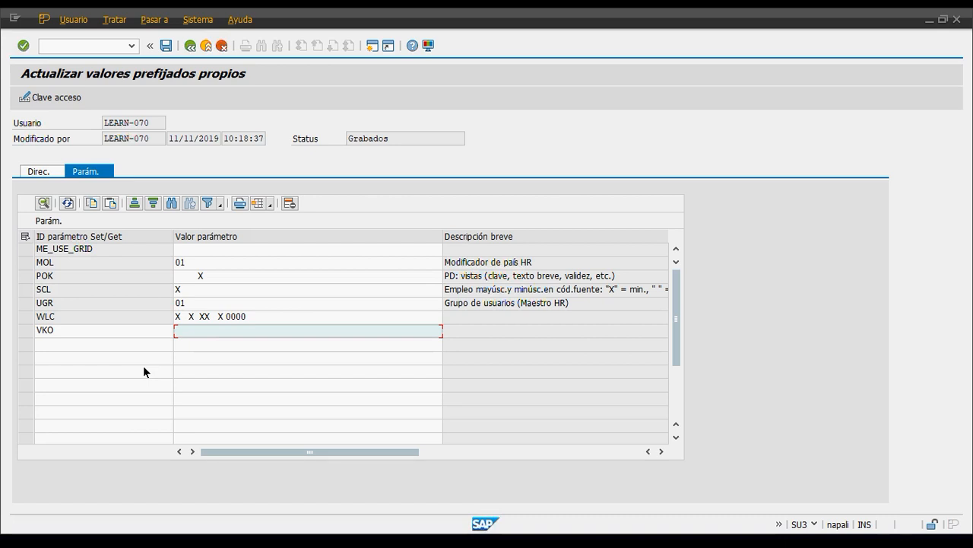
type("UE")
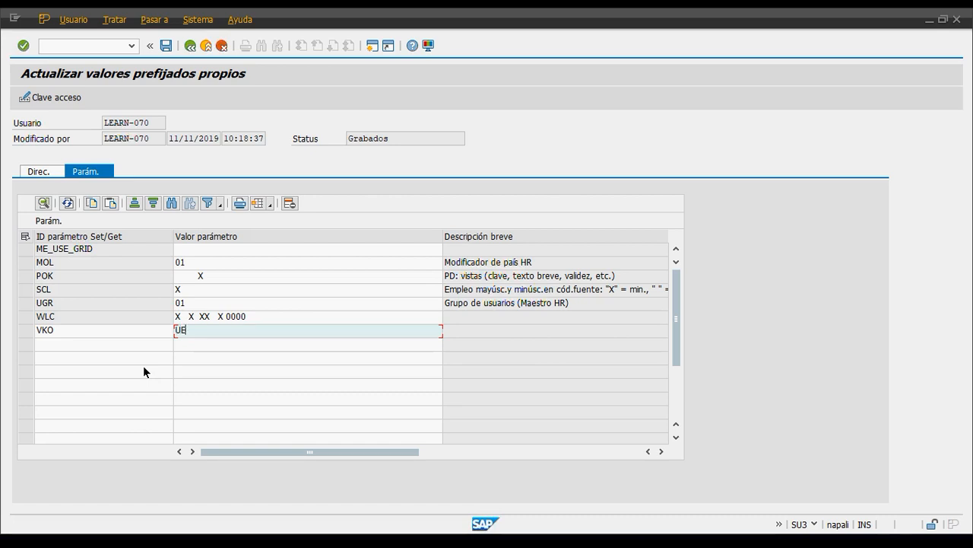
type("00")
left_click(24, 49)
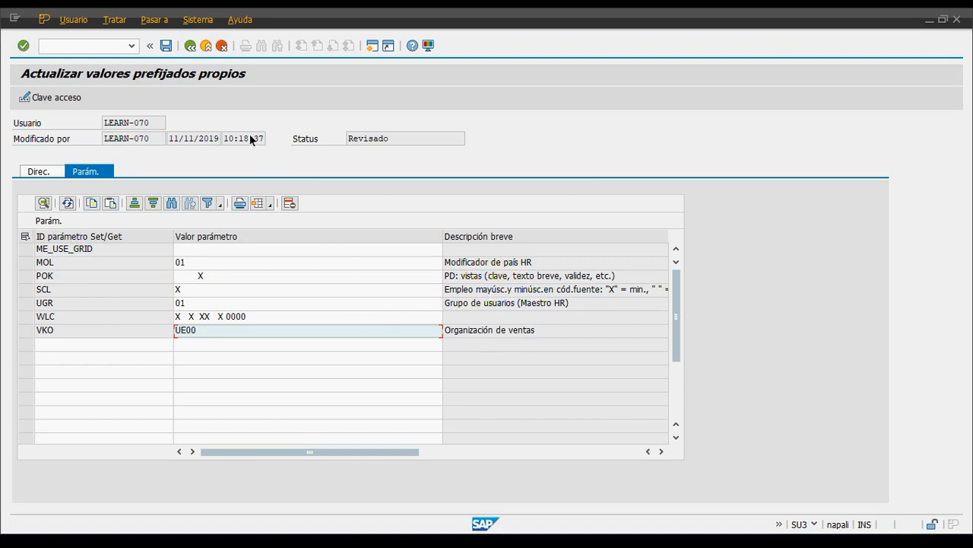
left_click(165, 46)
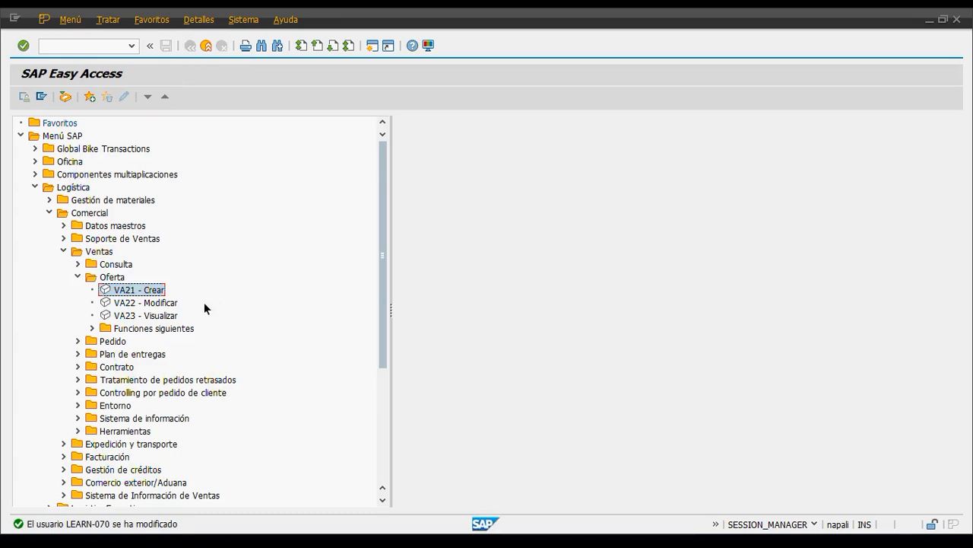
Start VA21 - Crear, choose UW00 as sales organization from the possible values, and leave without creating the quotation.
double_click(127, 292)
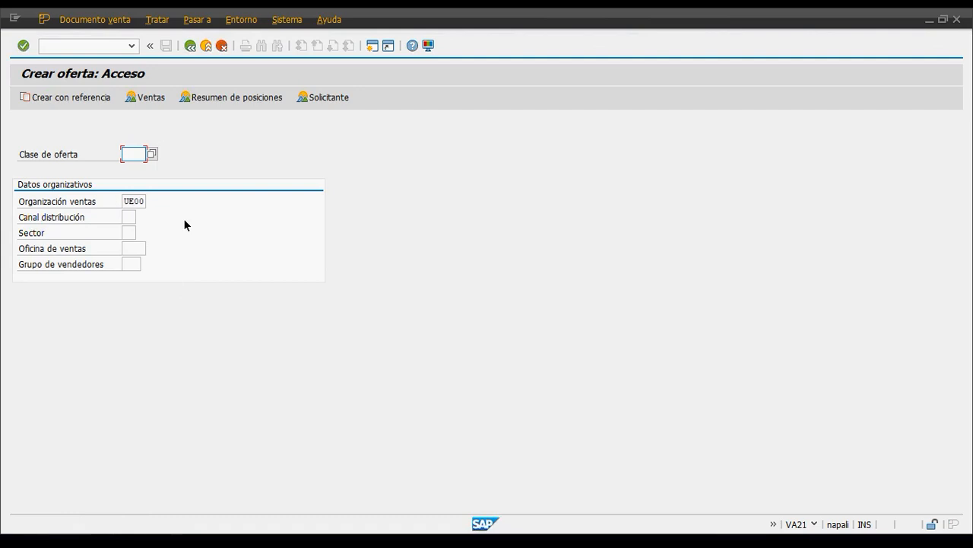
left_click(133, 201)
key("Return")
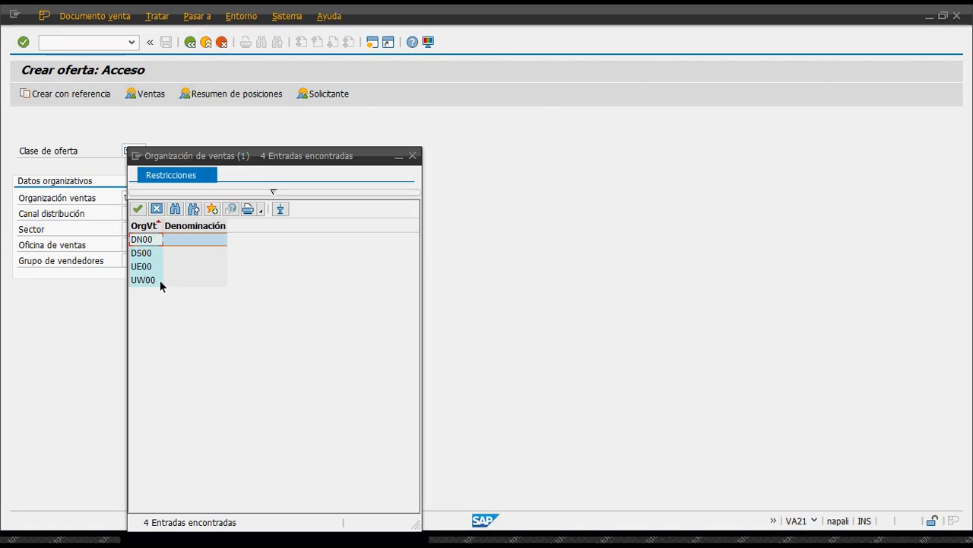
double_click(159, 280)
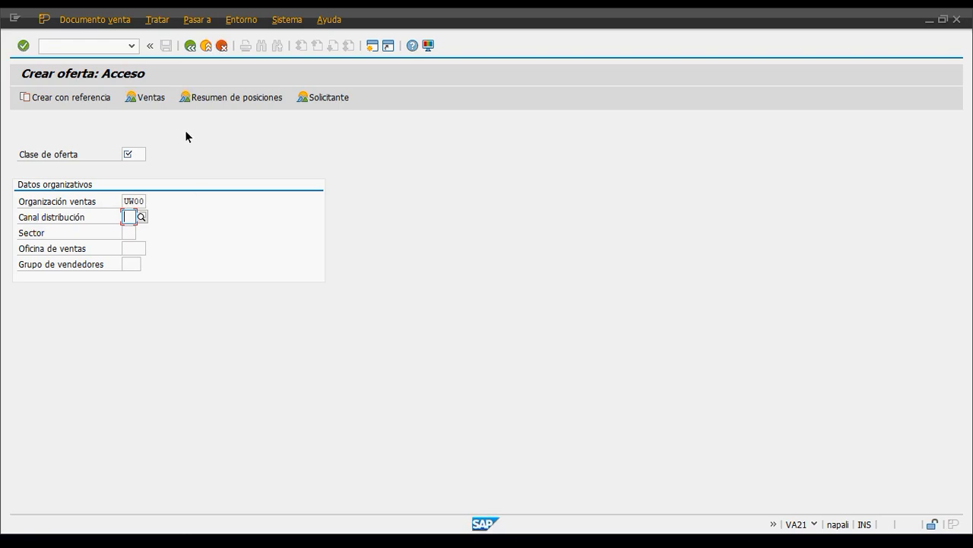
left_click(206, 46)
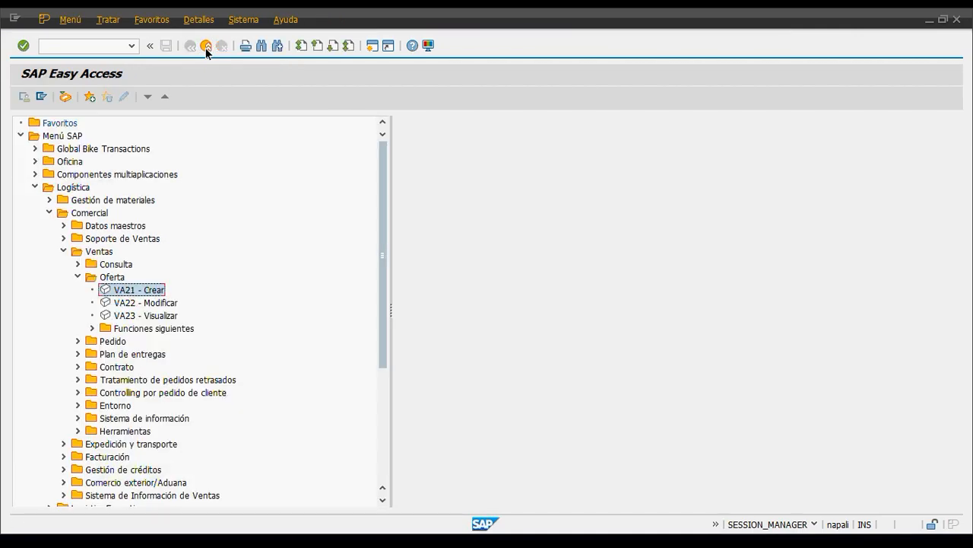
In transaction SU2, delete the VKO parameter from the user's parameter list and save the change.
left_click(72, 47)
type("SU2")
key("Return")
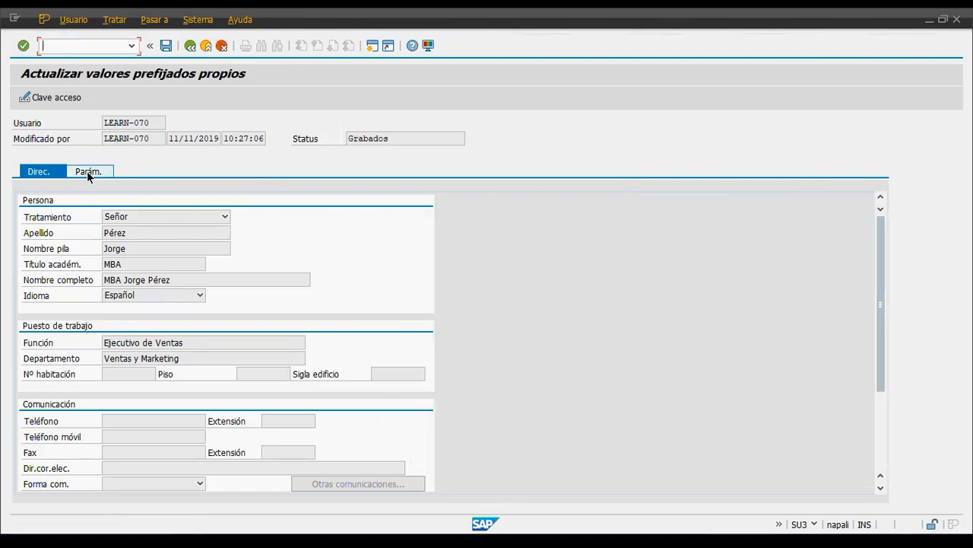
left_click(87, 171)
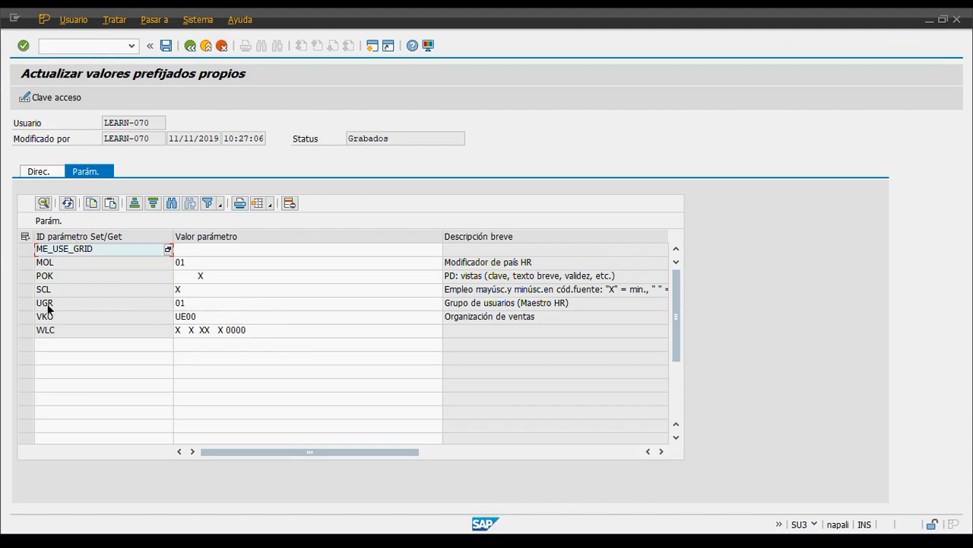
left_click(26, 318)
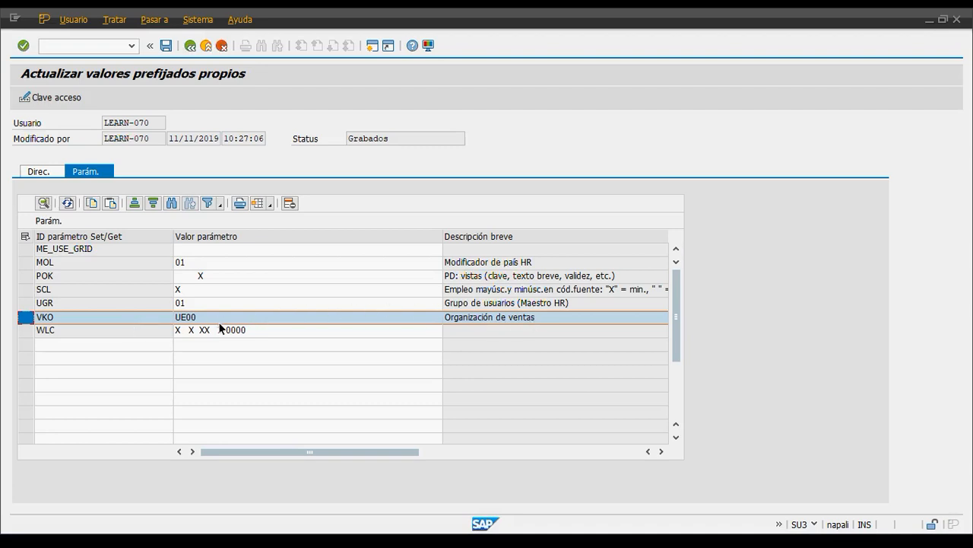
left_click(289, 203)
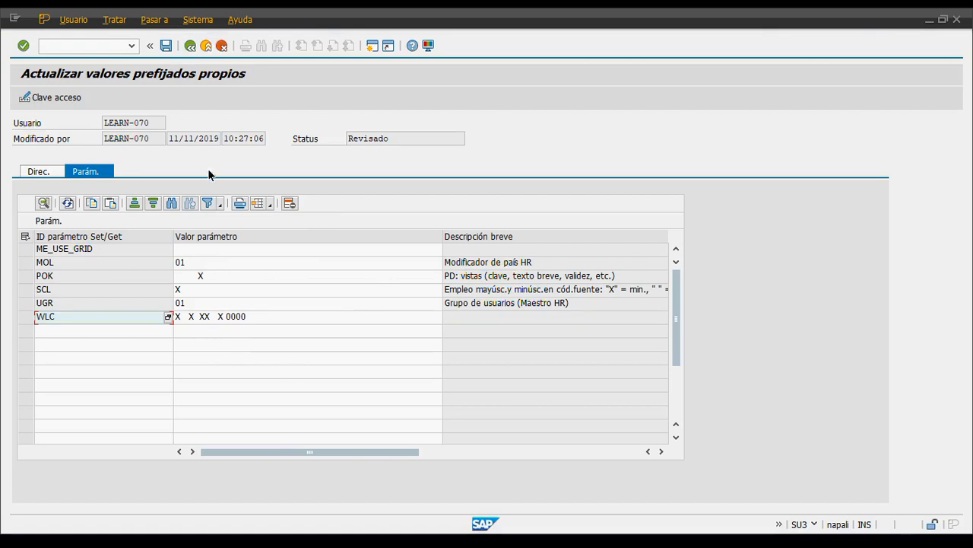
left_click(166, 47)
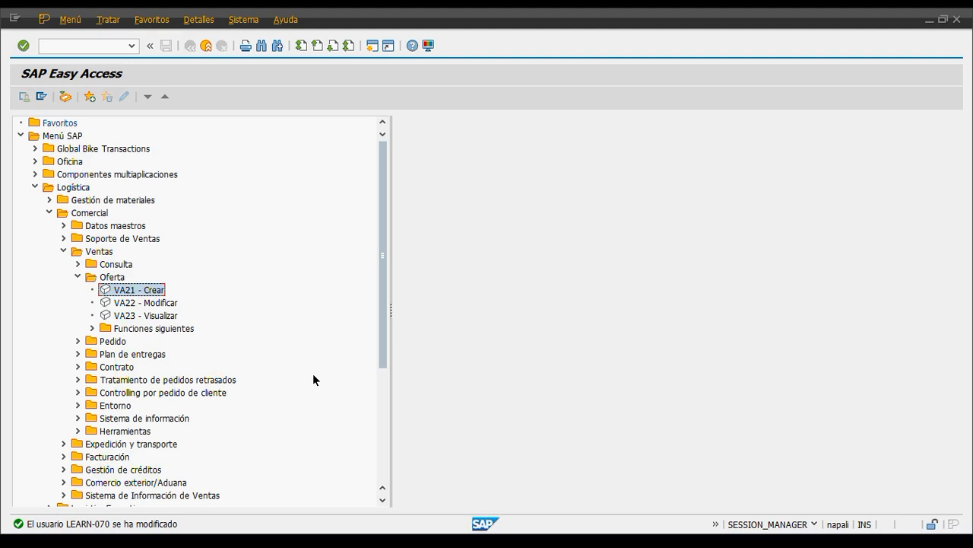
Run transaction SU3, check the user's parameter list, and open the user's fixed values.
left_click(89, 47)
type("SU3")
key("Return")
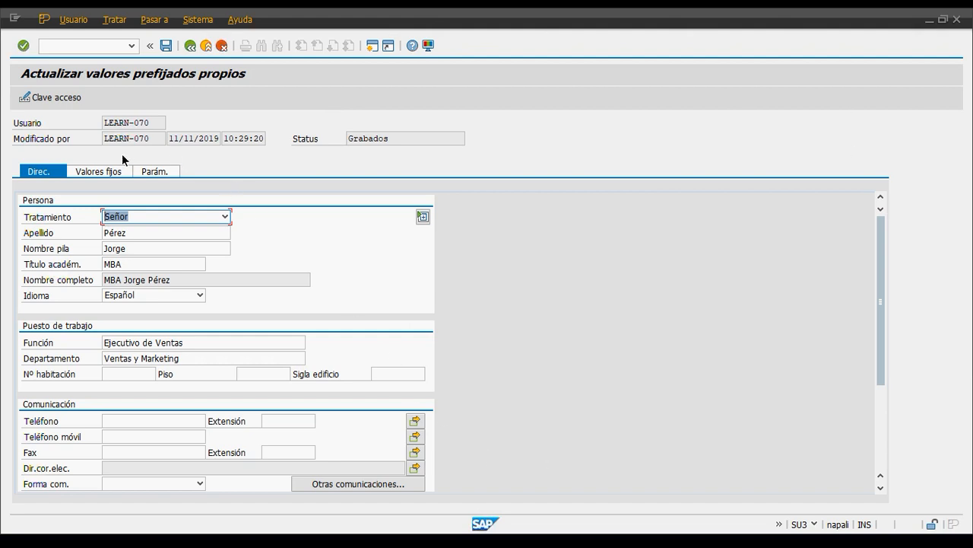
left_click(148, 169)
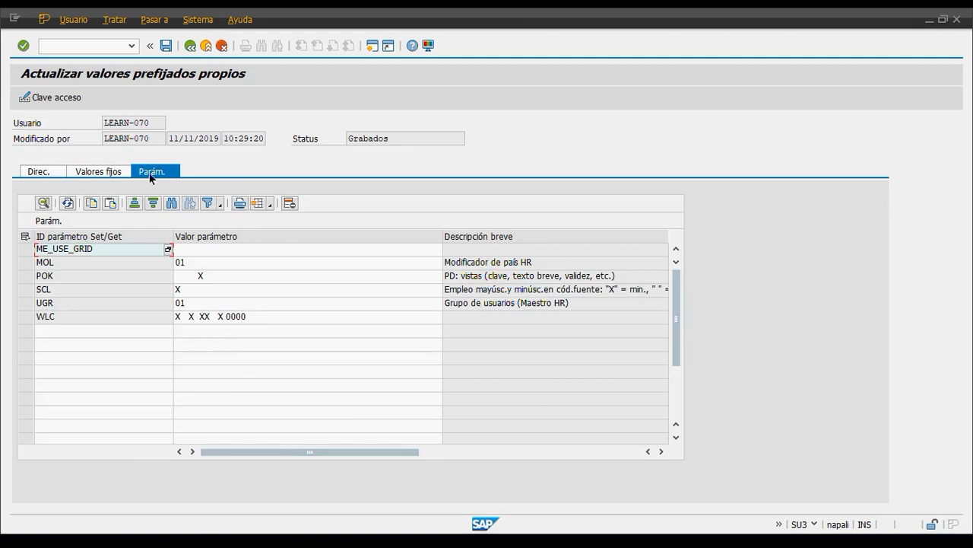
left_click(95, 174)
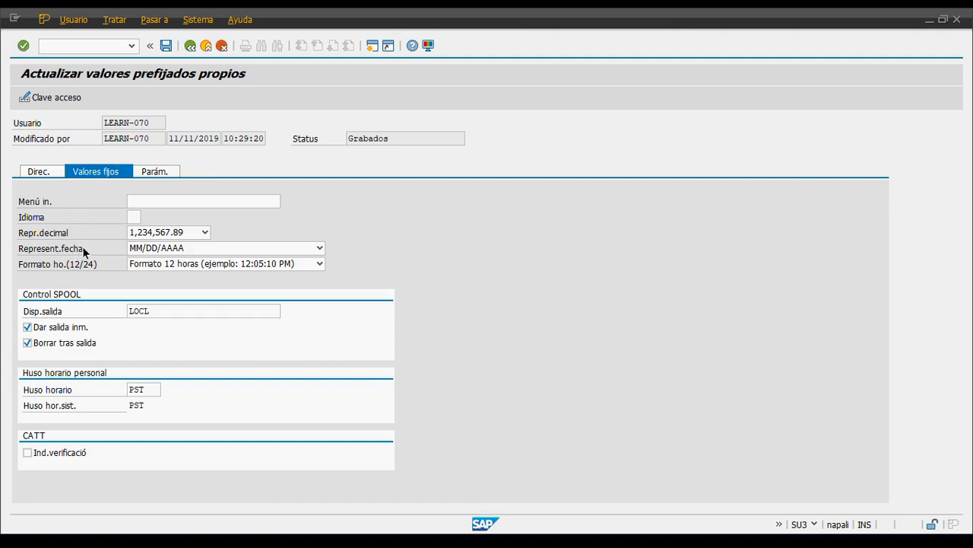
View the search restrictions for the initial menu's possible values and close them without choosing a menu.
left_click(176, 199)
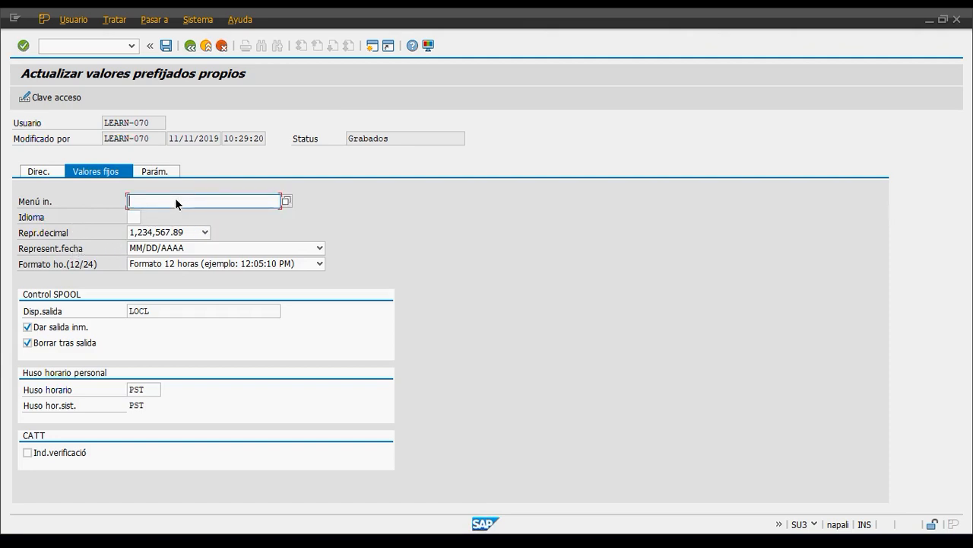
left_click(286, 201)
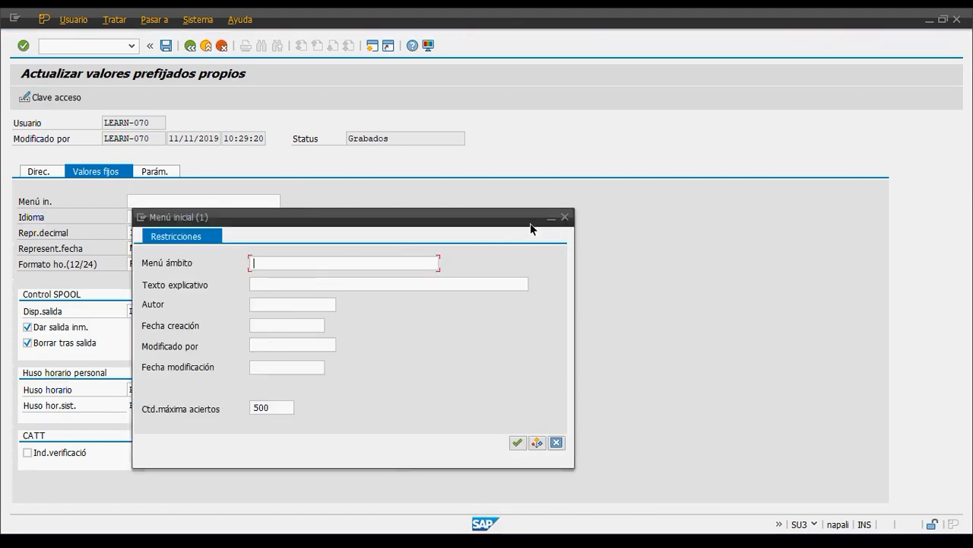
left_click(563, 218)
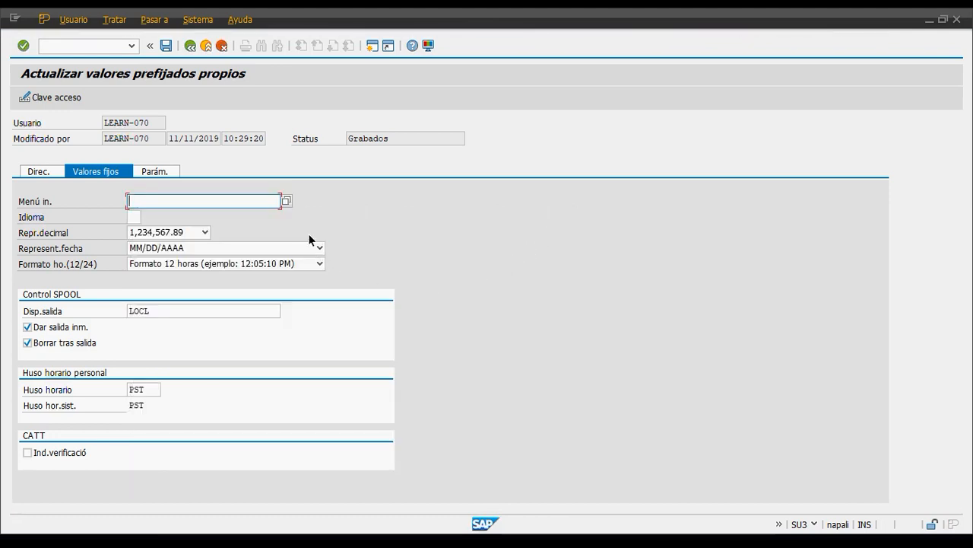
Set the decimal representation in the user's fixed values to 1.234.567,89.
left_click(132, 216)
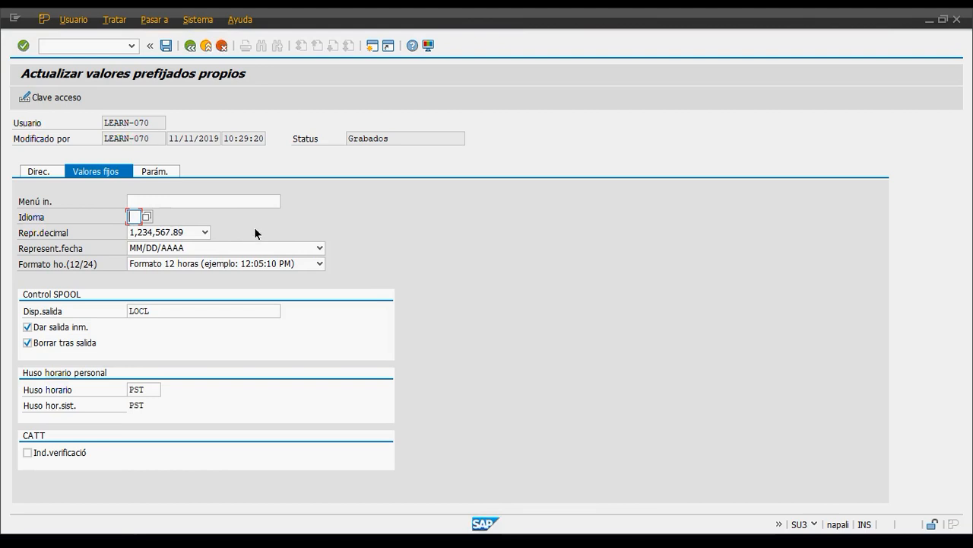
left_click(203, 232)
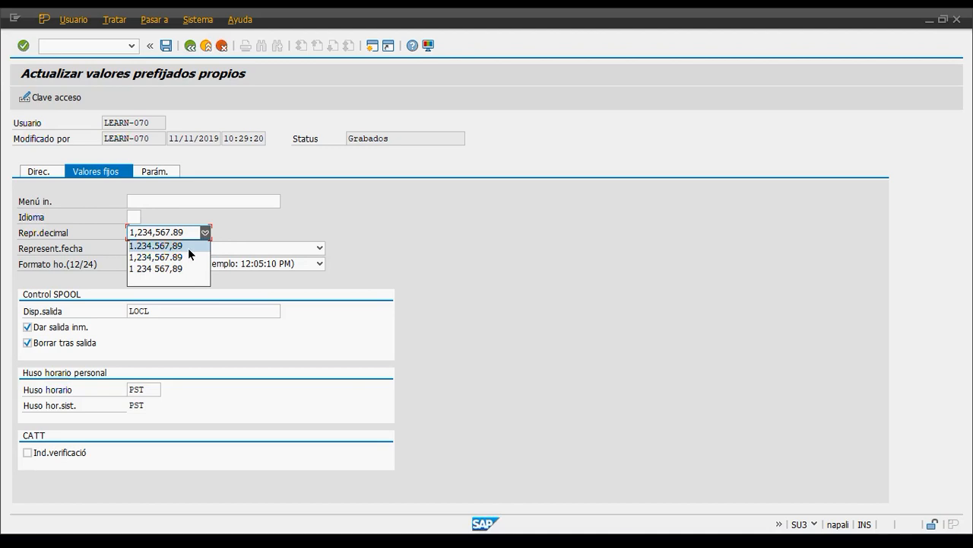
left_click(188, 245)
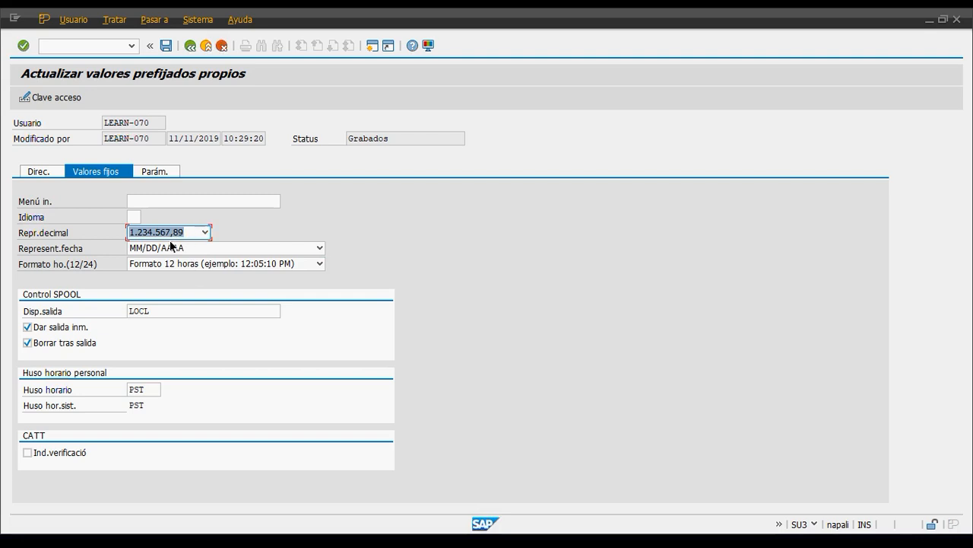
Set the date representation to DD.MM.AAAA and the time format to Formato 24 horas (ejemplo: 12:05:10).
left_click(317, 248)
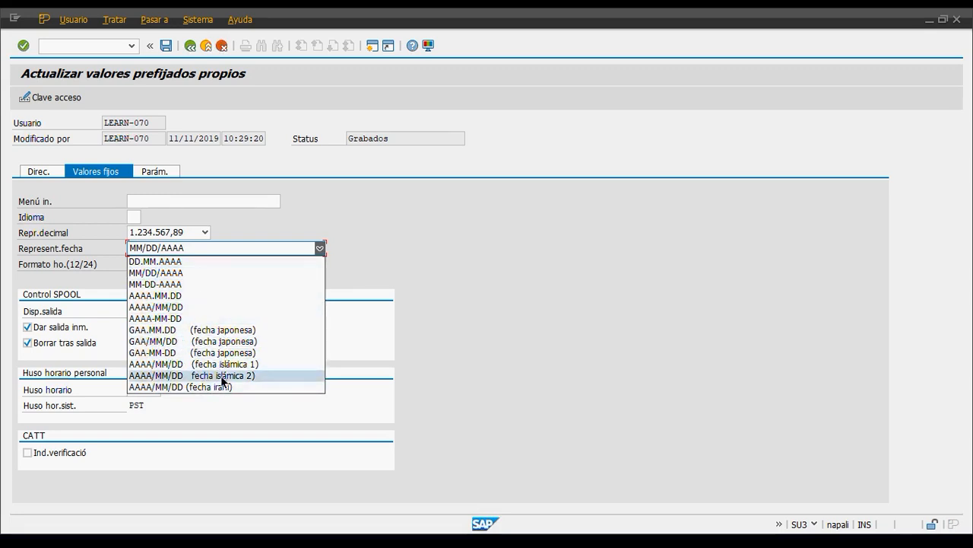
left_click(227, 262)
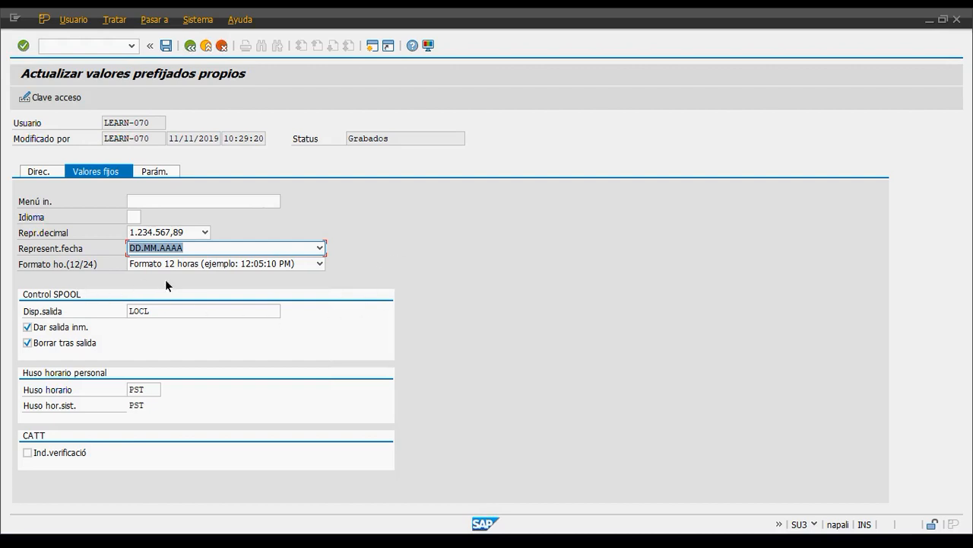
left_click(318, 263)
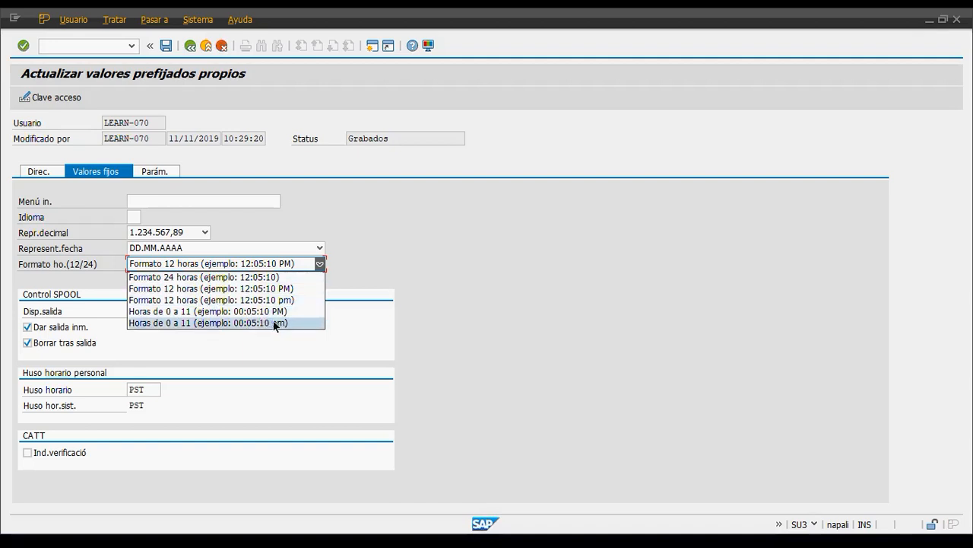
left_click(295, 277)
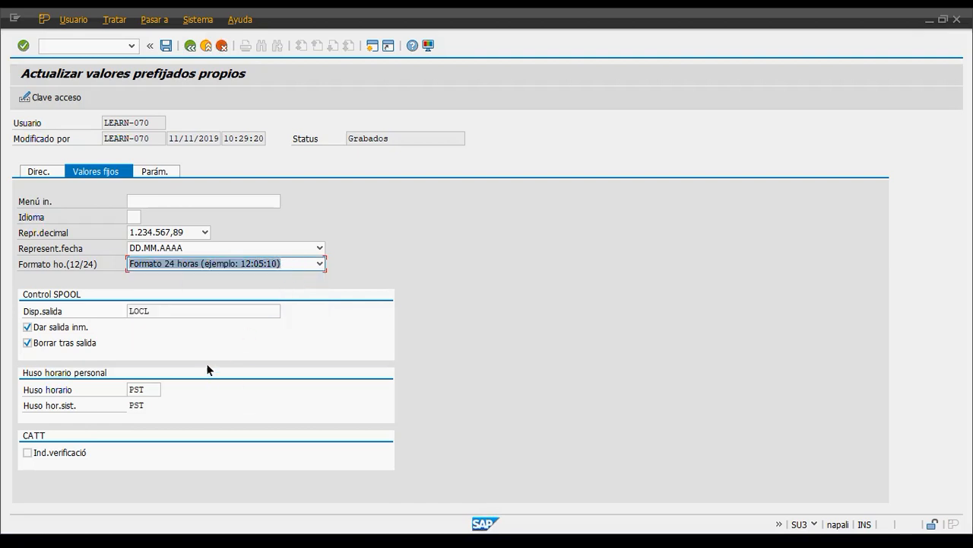
Search all spool output devices with *, choose LOCL, and leave deletion after output enabled.
left_click(193, 311)
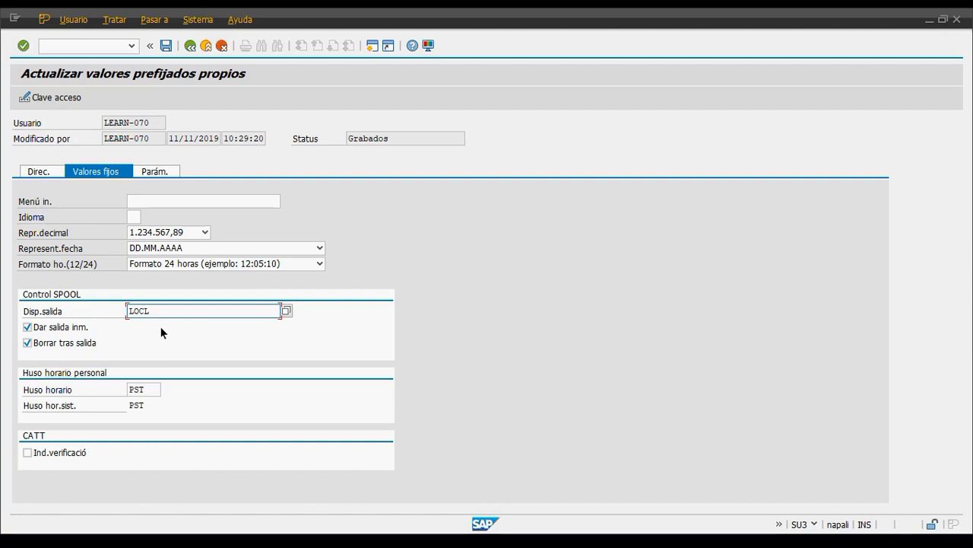
left_click(287, 312)
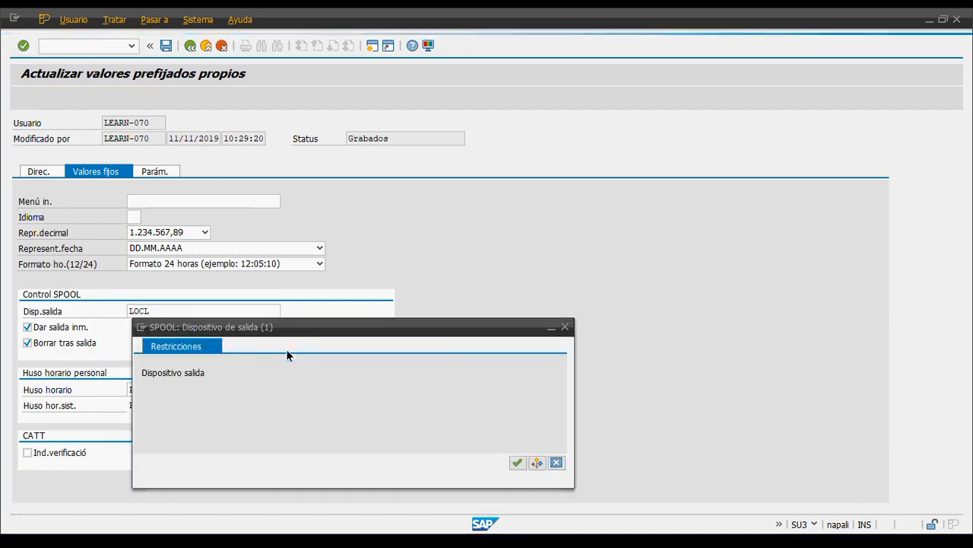
left_click(302, 369)
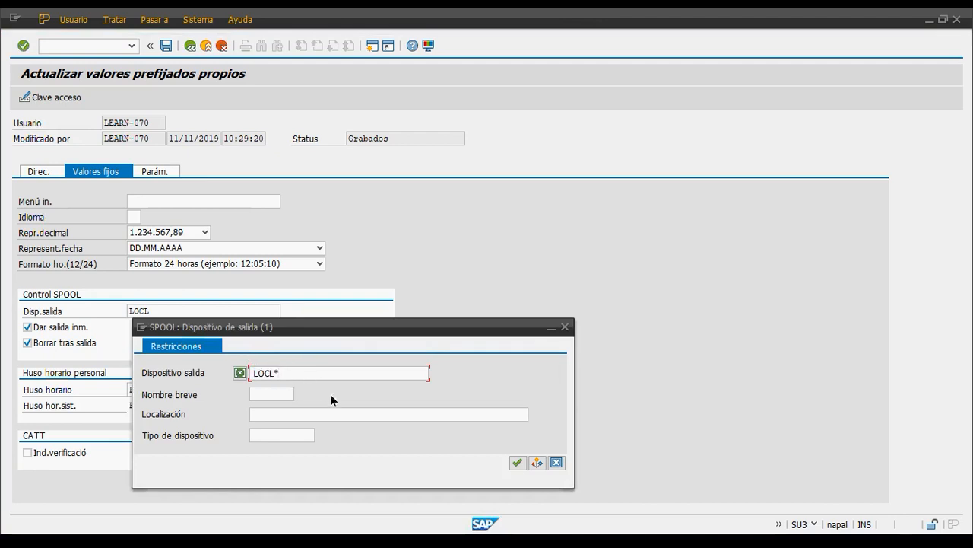
left_click_drag(304, 369, 239, 376)
type("*")
left_click(518, 462)
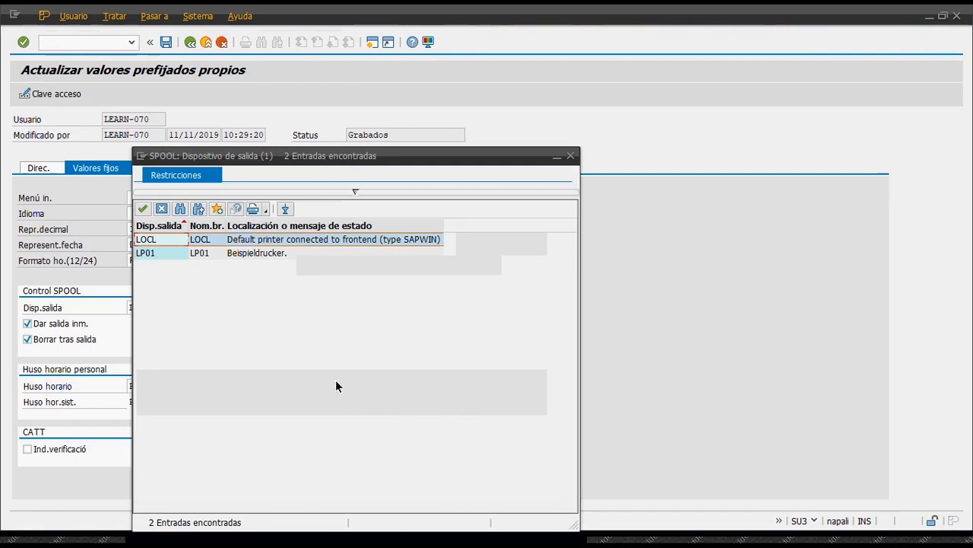
double_click(270, 241)
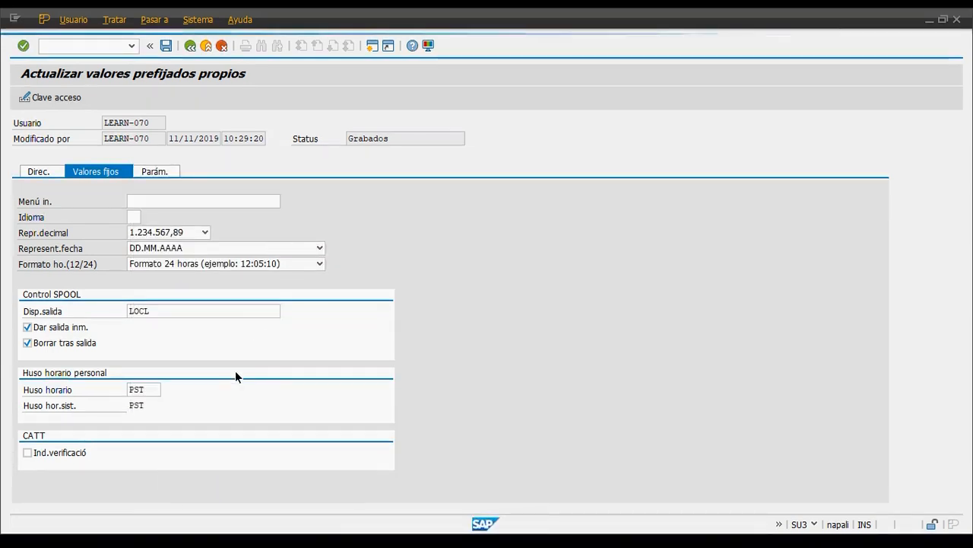
left_click(180, 340)
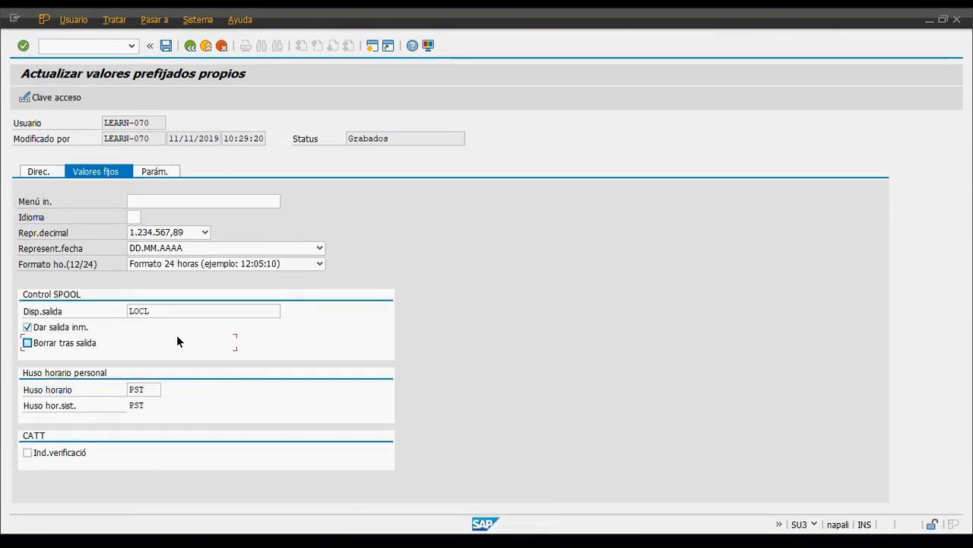
left_click(109, 341)
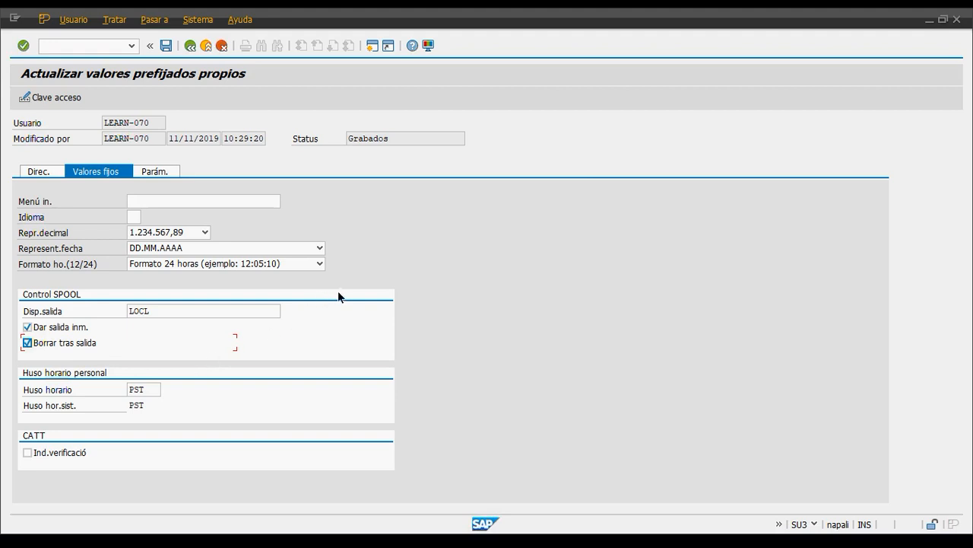
Set the personal time zone to CHILE and save the user's fixed values.
left_click(147, 389)
left_click(167, 388)
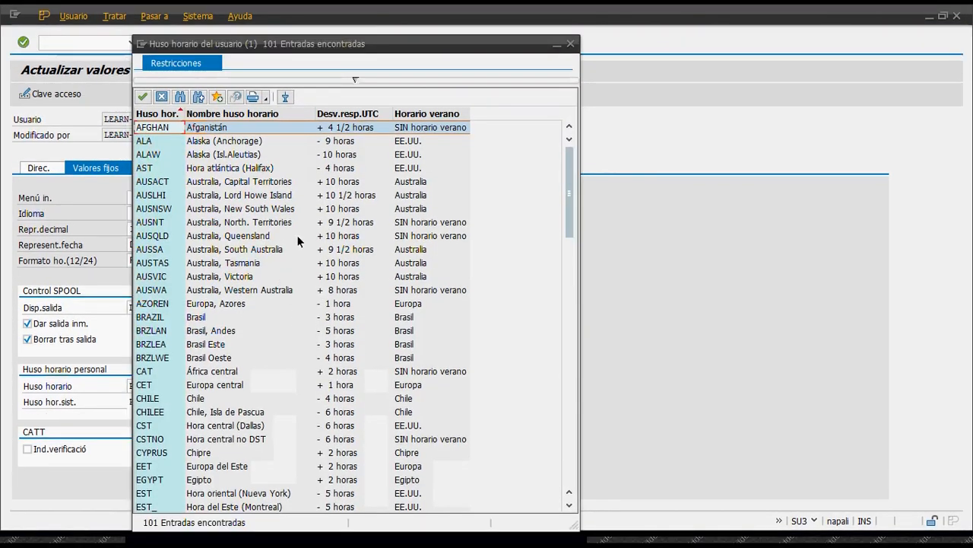
scroll(282, 251, "down", 5)
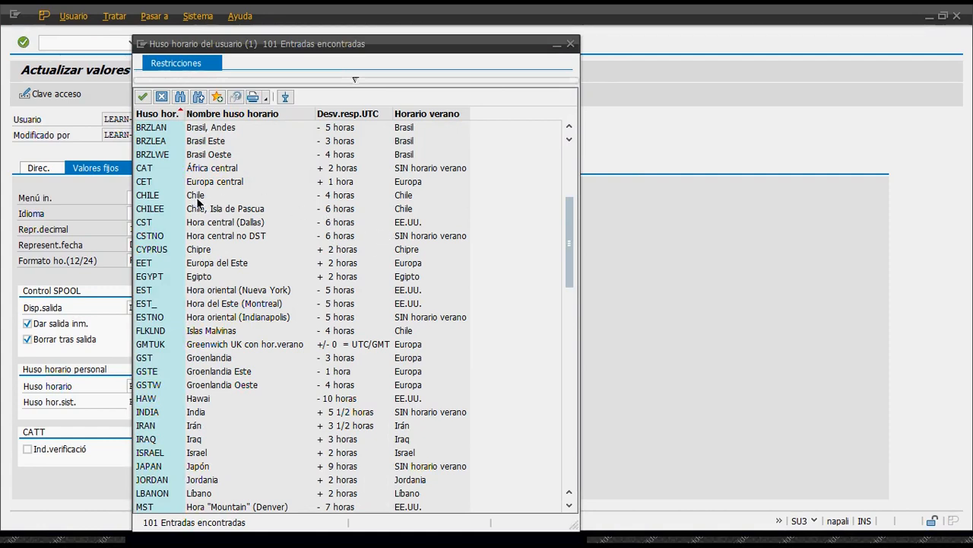
double_click(197, 195)
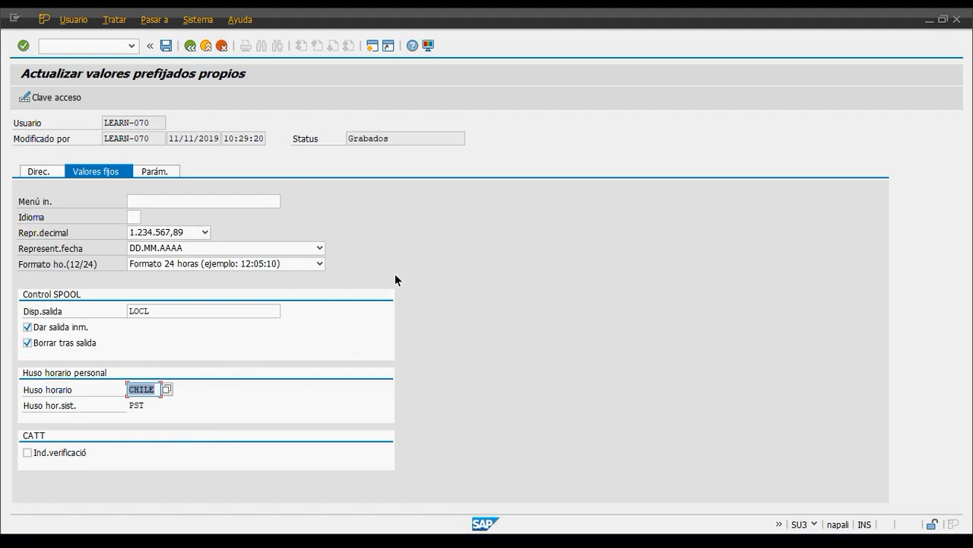
left_click(24, 48)
left_click(167, 46)
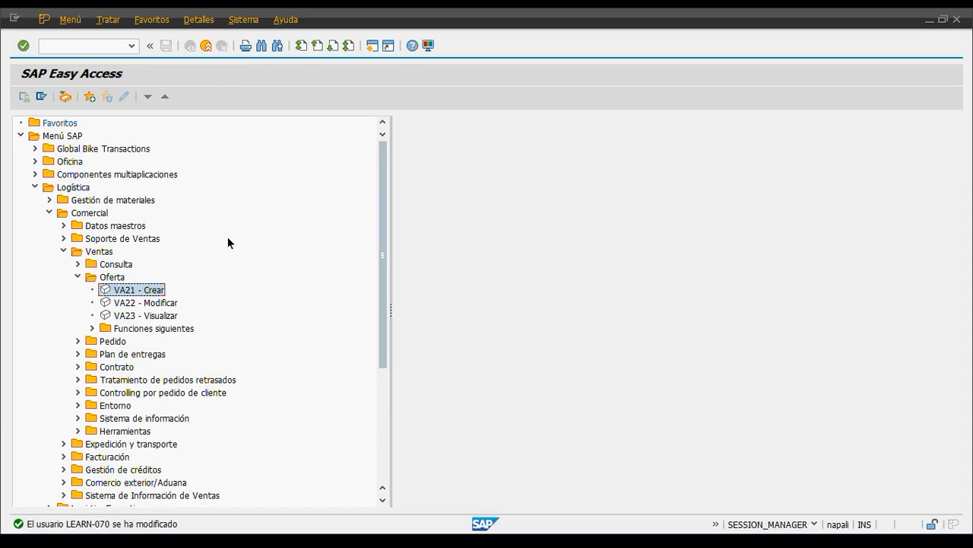
Open the SAP GUI options, preview the Tradeshow and Streamline themes, and reselect Corbu Theme.
left_click(428, 47)
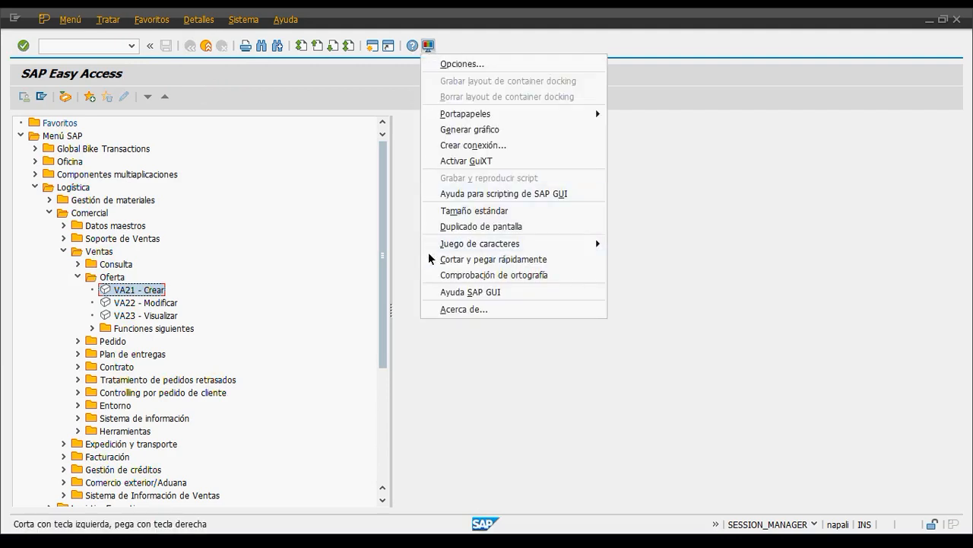
left_click(459, 65)
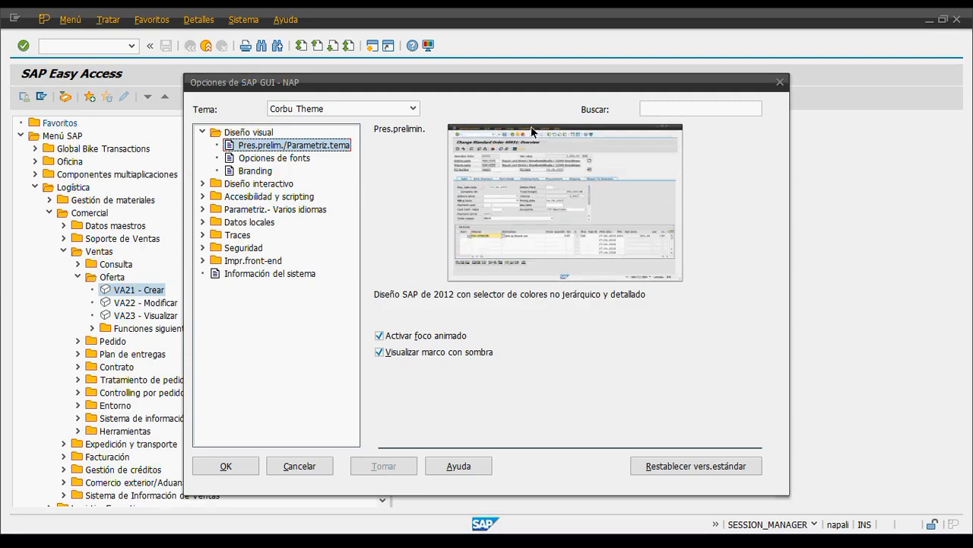
left_click(414, 109)
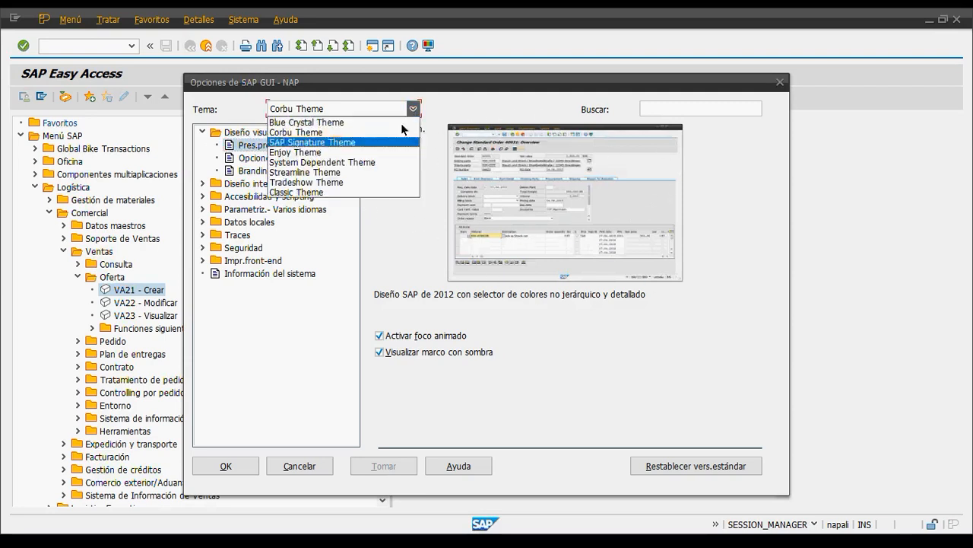
left_click(332, 184)
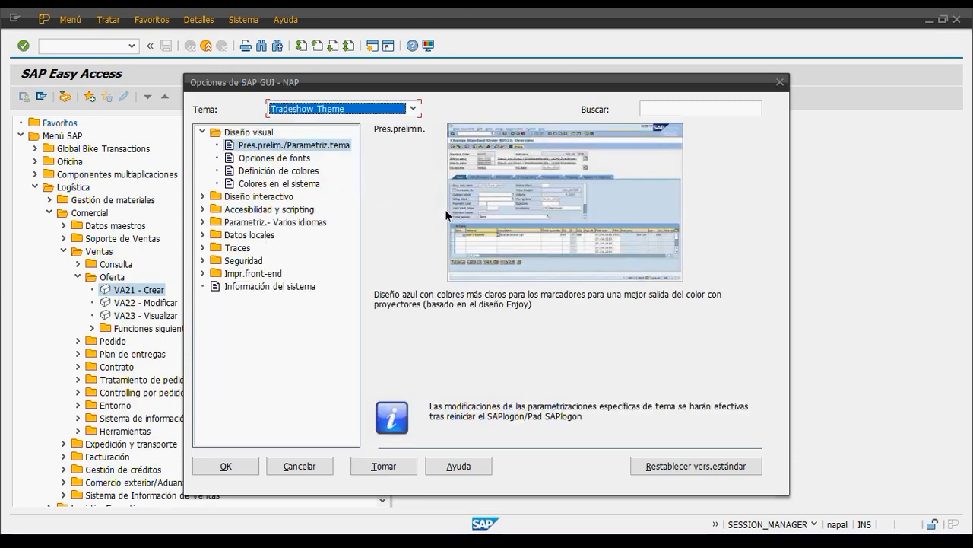
left_click(413, 109)
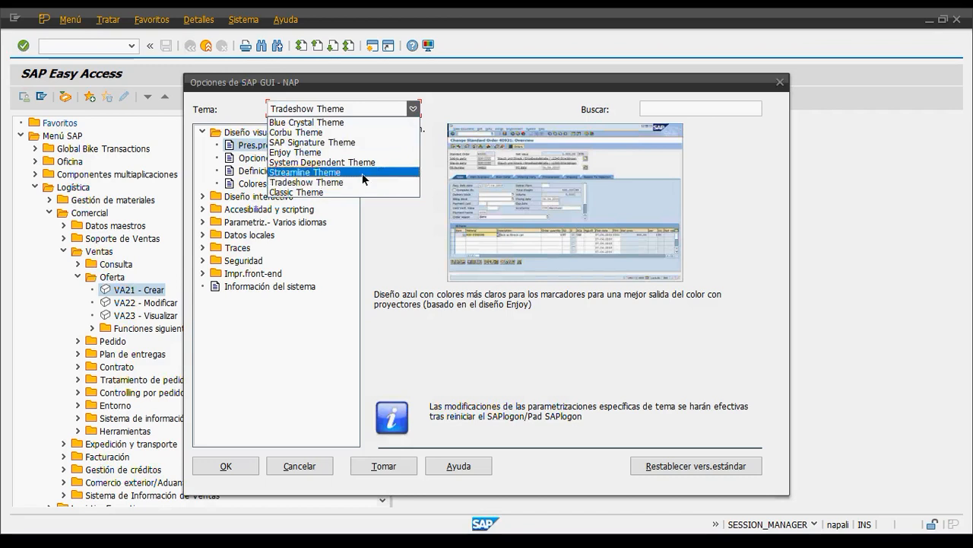
left_click(363, 172)
left_click(413, 109)
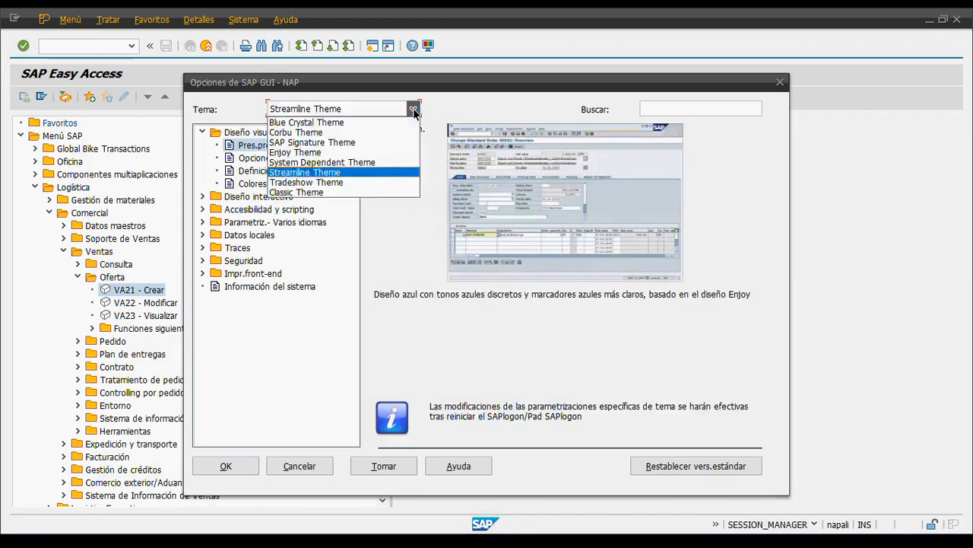
left_click(347, 134)
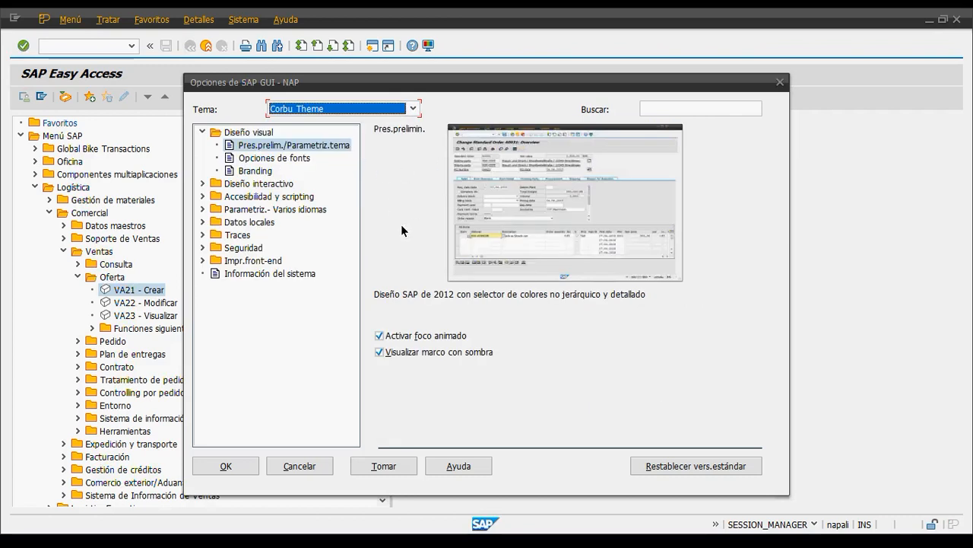
Review the font, Visualización 1, keyboard and notification settings in the SAP GUI options, and accept the dialog.
left_click(254, 159)
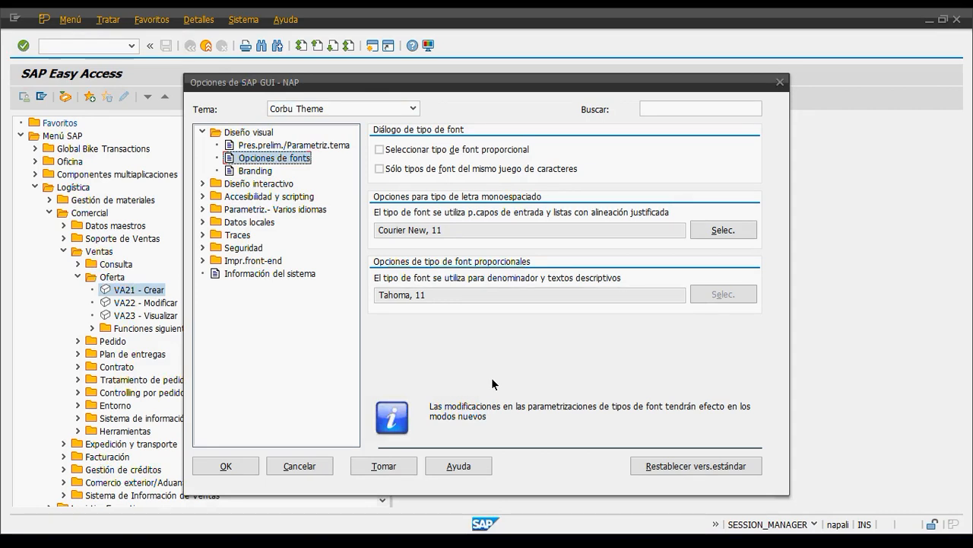
left_click(203, 183)
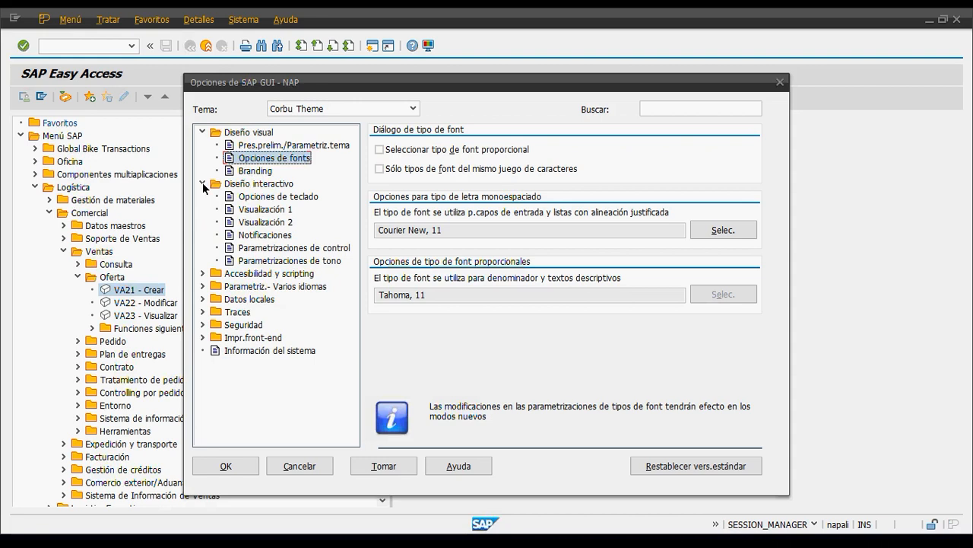
left_click(272, 213)
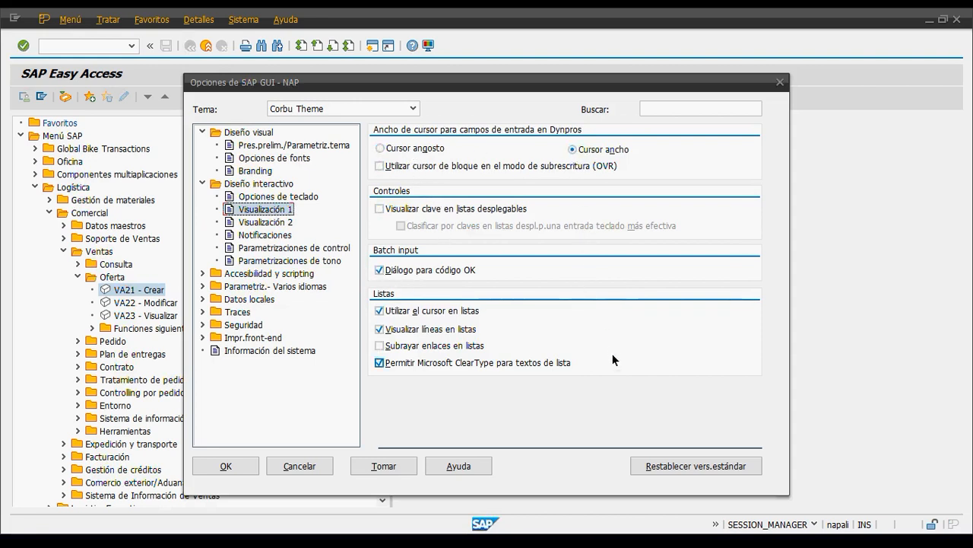
left_click(253, 199)
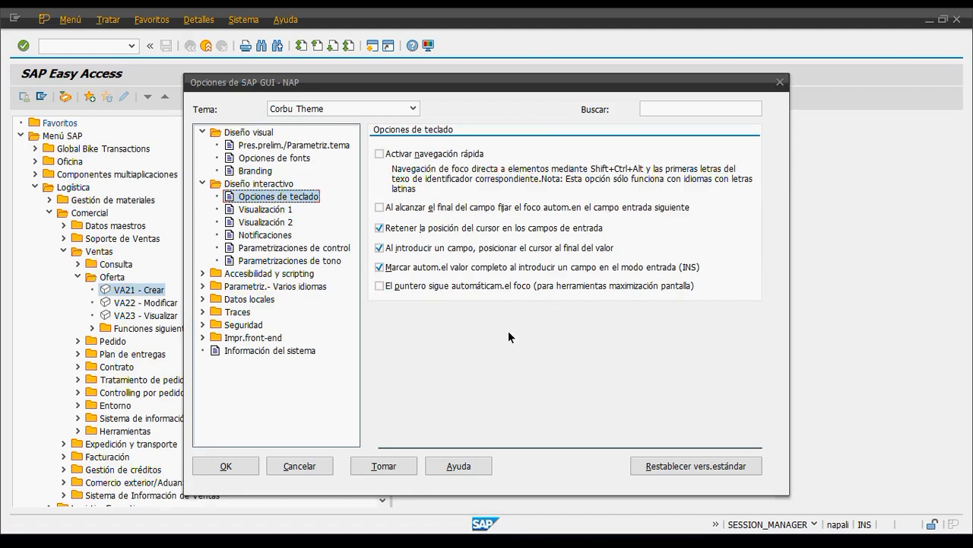
left_click(263, 235)
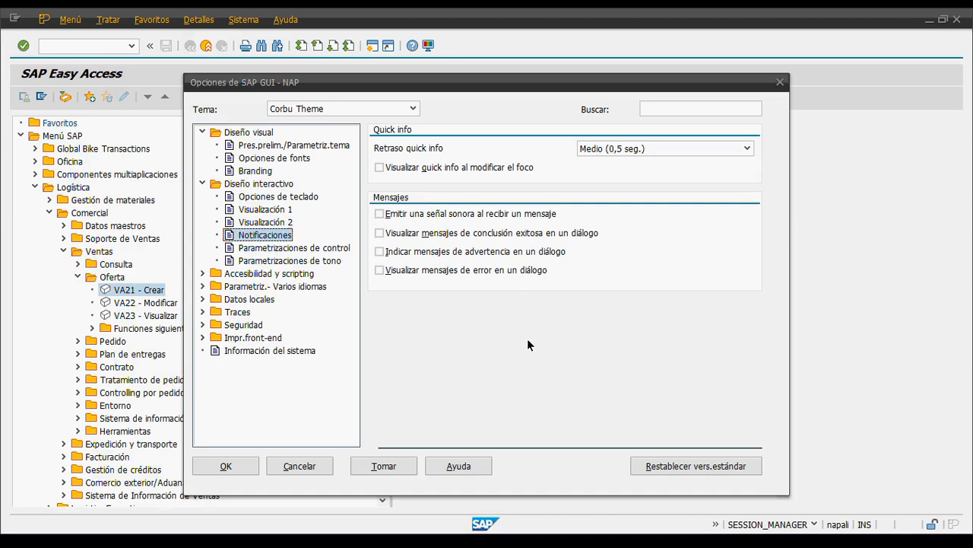
left_click(436, 239)
left_click(225, 466)
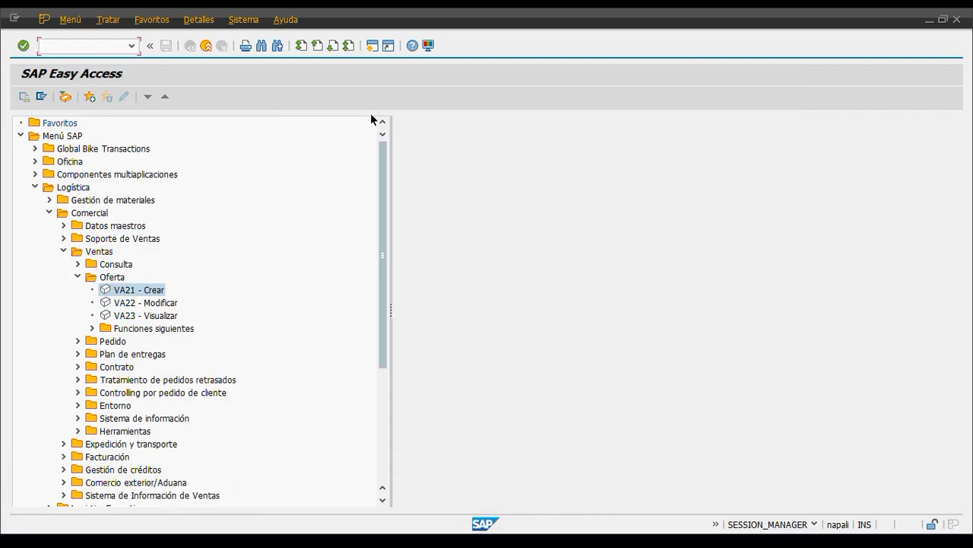
Run transaction SU3 again and check the user's parameters and saved fixed values.
type("SU3")
key("Return")
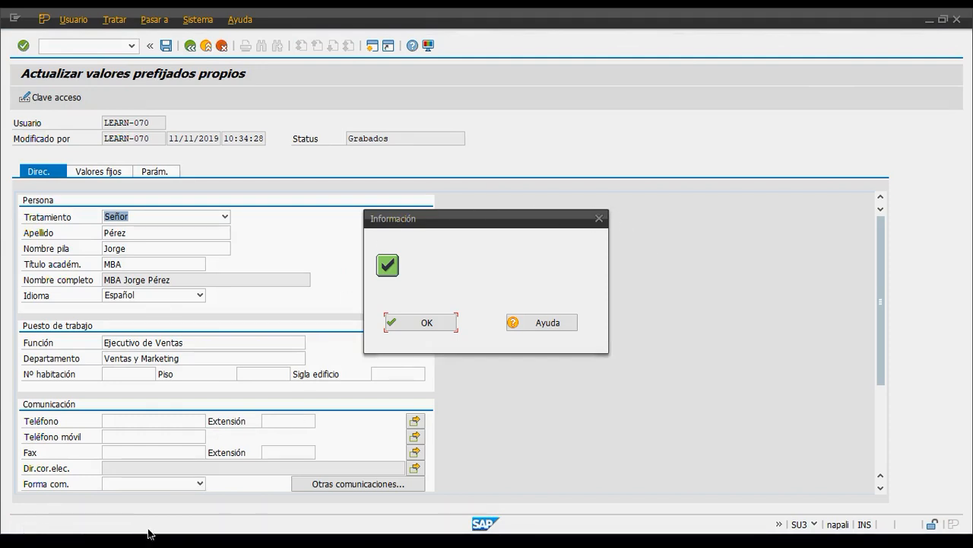
left_click(423, 329)
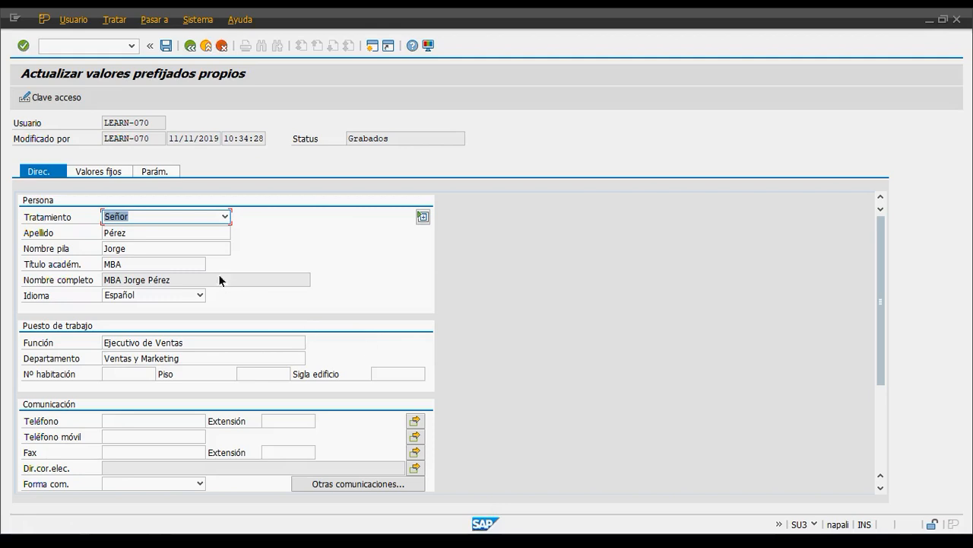
left_click(145, 173)
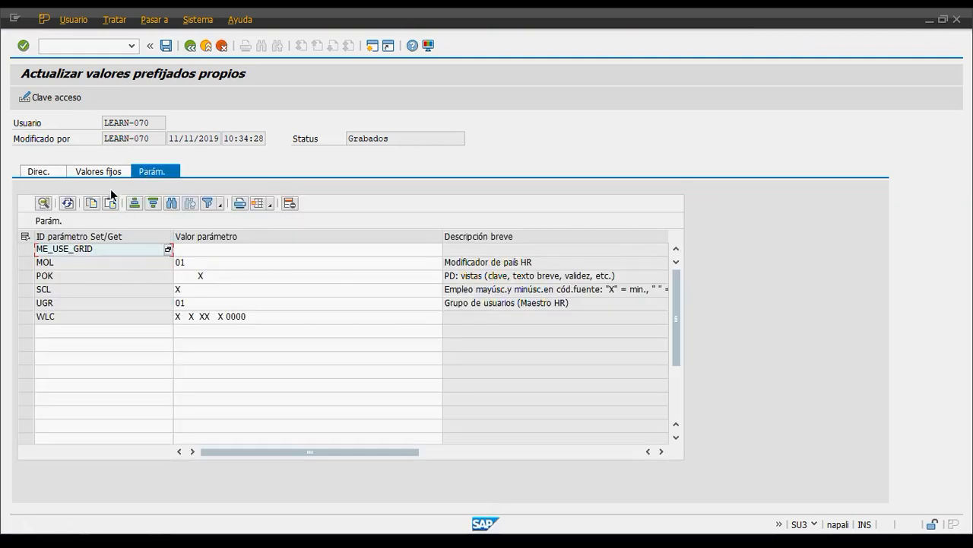
left_click(94, 171)
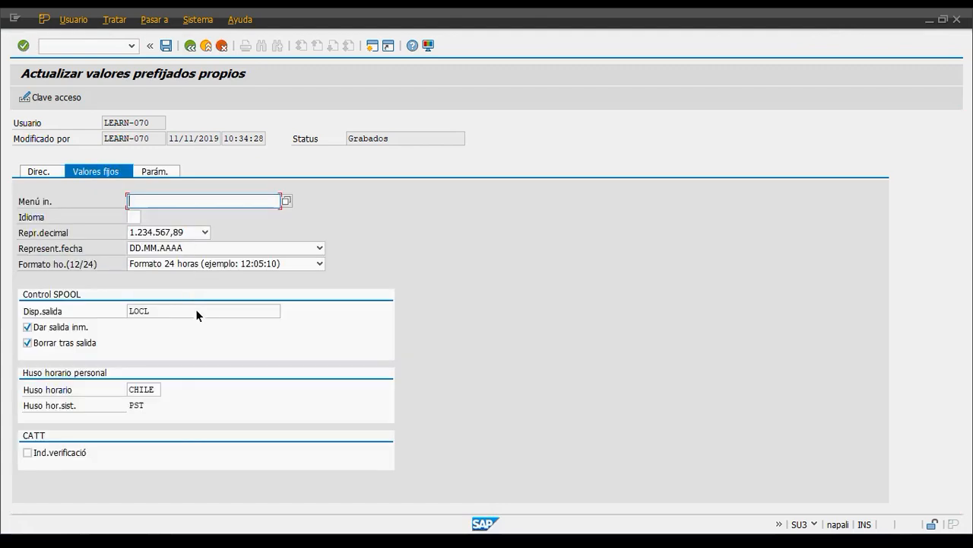
Examine the available time zones and their UTC offsets for the personal Huso horario value, leaving the value as it is.
left_click(148, 393)
left_click(167, 390)
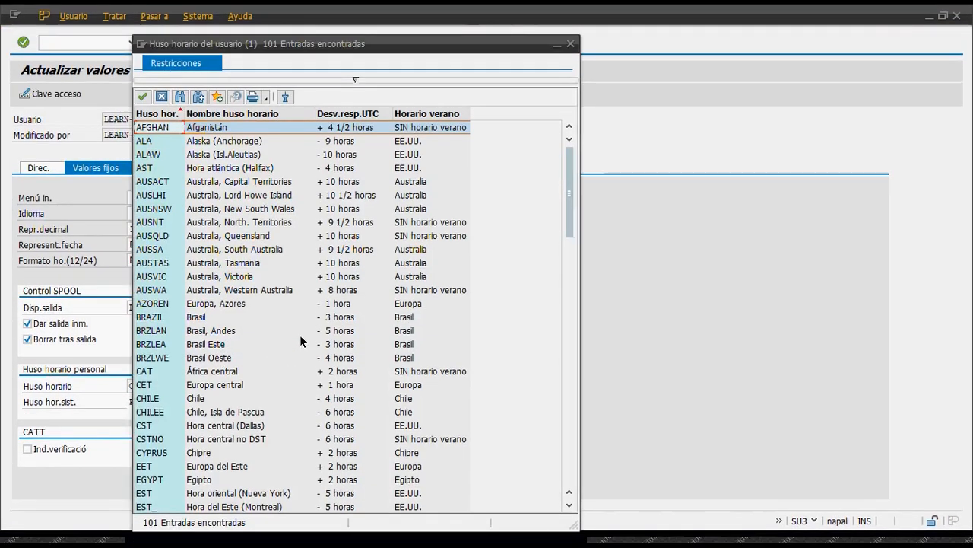
scroll(295, 333, "down", 1)
scroll(294, 334, "down", 8)
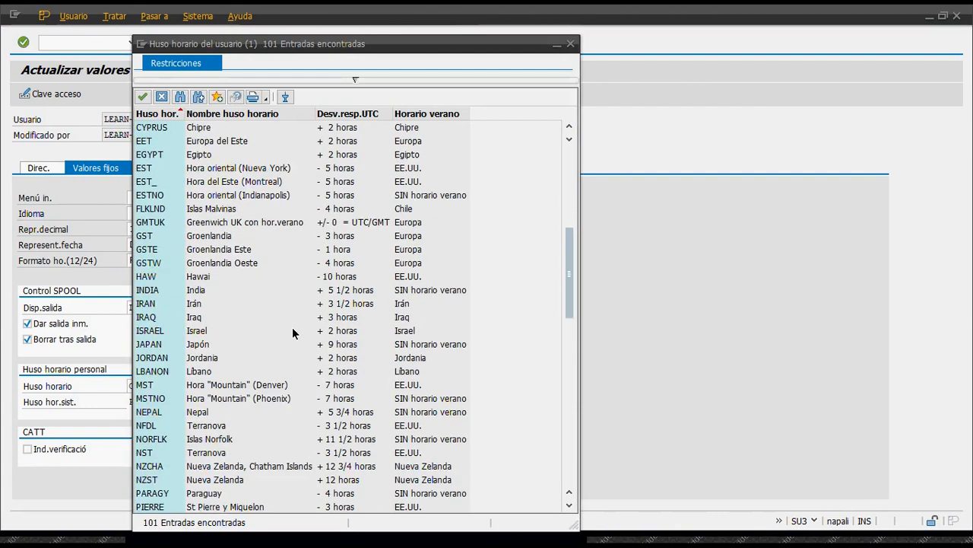
scroll(292, 332, "down", 6)
scroll(292, 332, "down", 5)
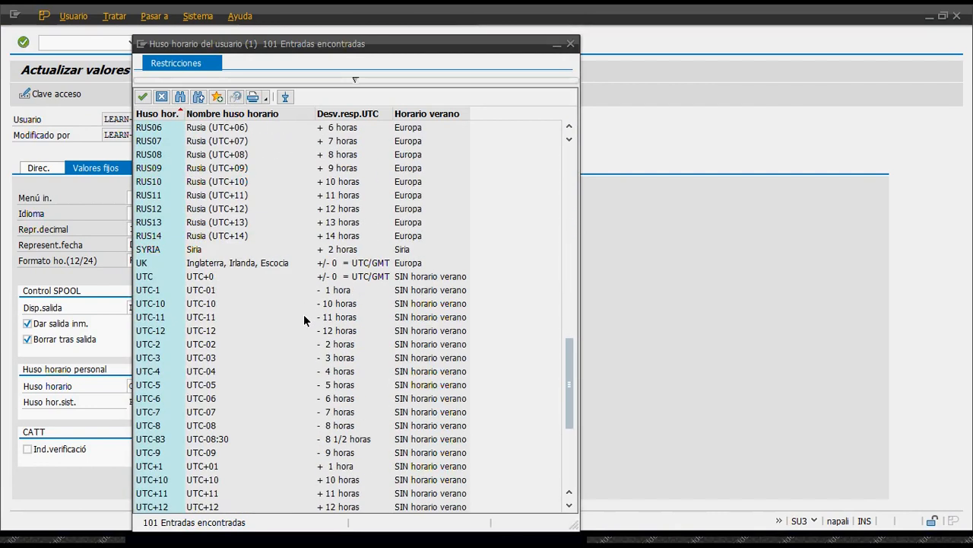
scroll(311, 309, "up", 2)
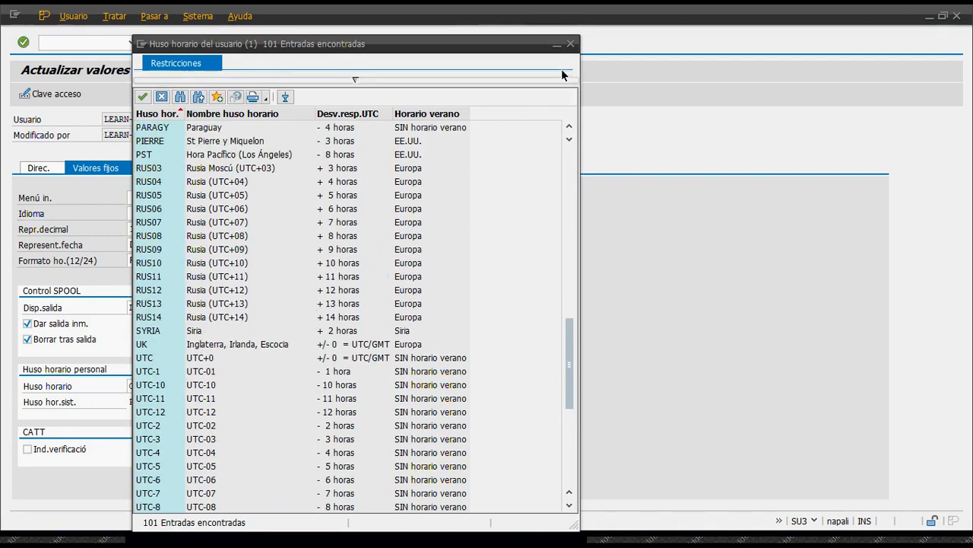
left_click(571, 44)
Set the personal time zone to PST, save the user's fixed values and acknowledge the message.
double_click(143, 389)
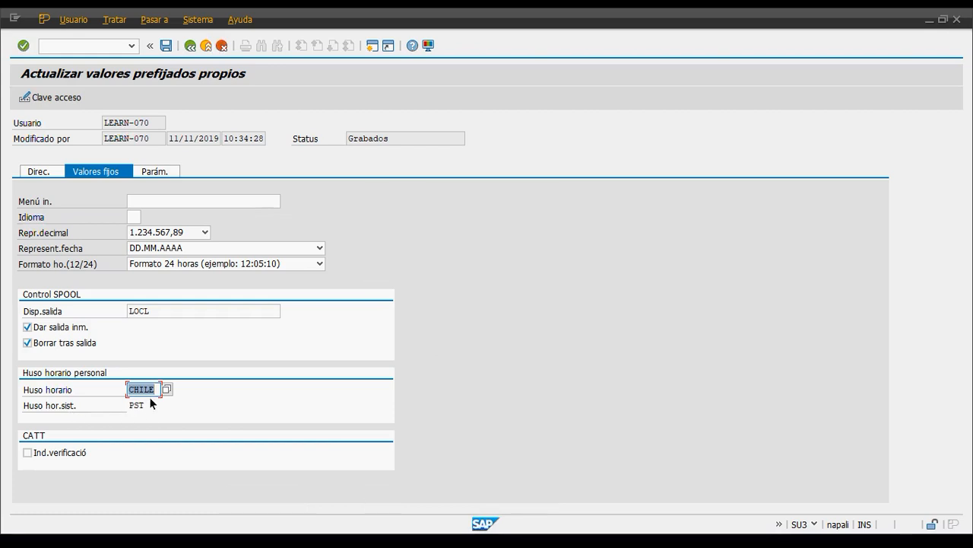
key("shift+Left")
key("shift+Left")
key("shift+Left")
key("shift+Left")
key("shift+Left")
type("PST")
left_click(23, 46)
left_click(166, 47)
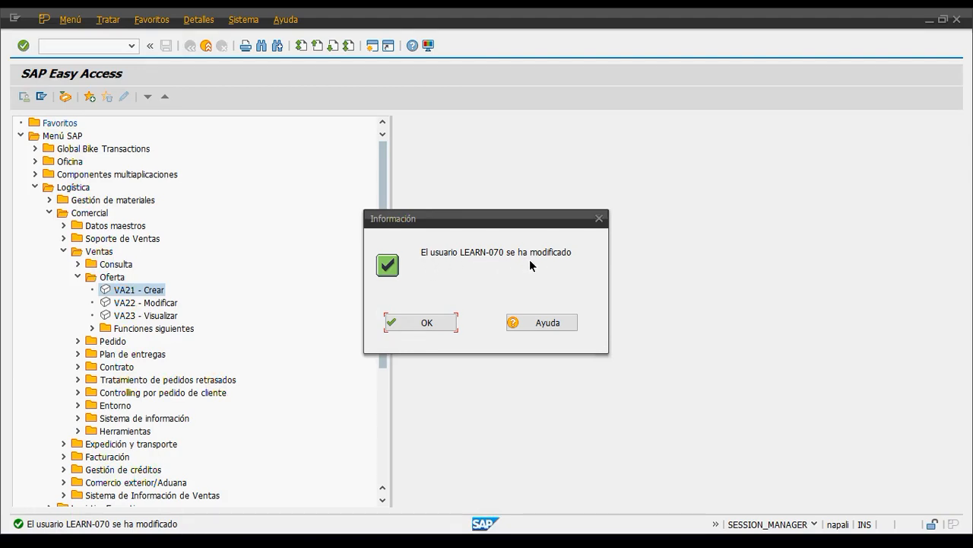
left_click(432, 332)
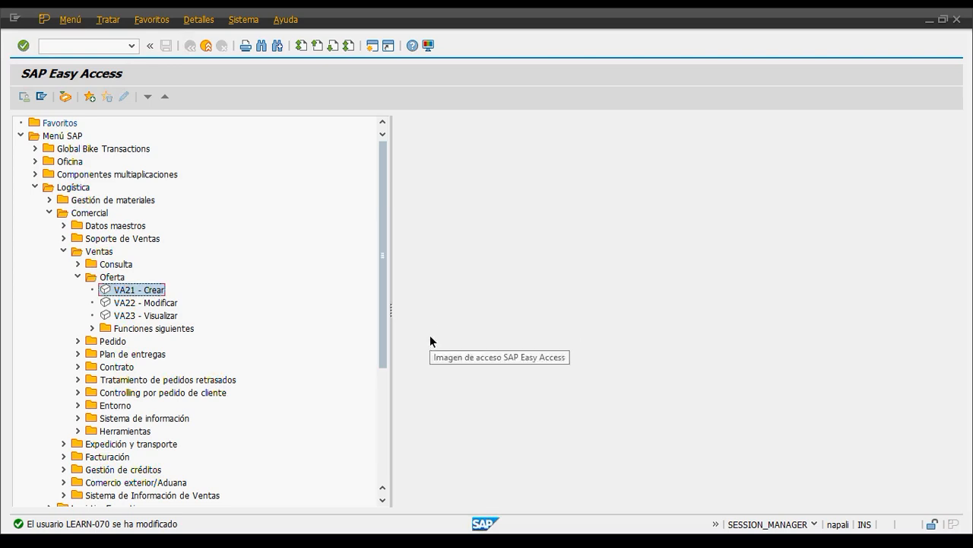
Turn off the display of success messages in a dialog in the notification settings of the SAP GUI options.
left_click(431, 51)
left_click(464, 67)
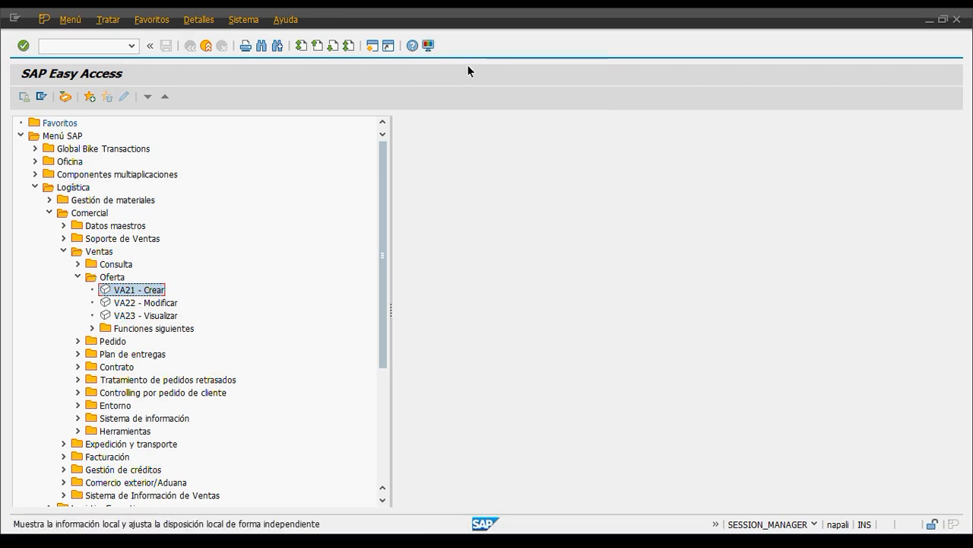
left_click(387, 233)
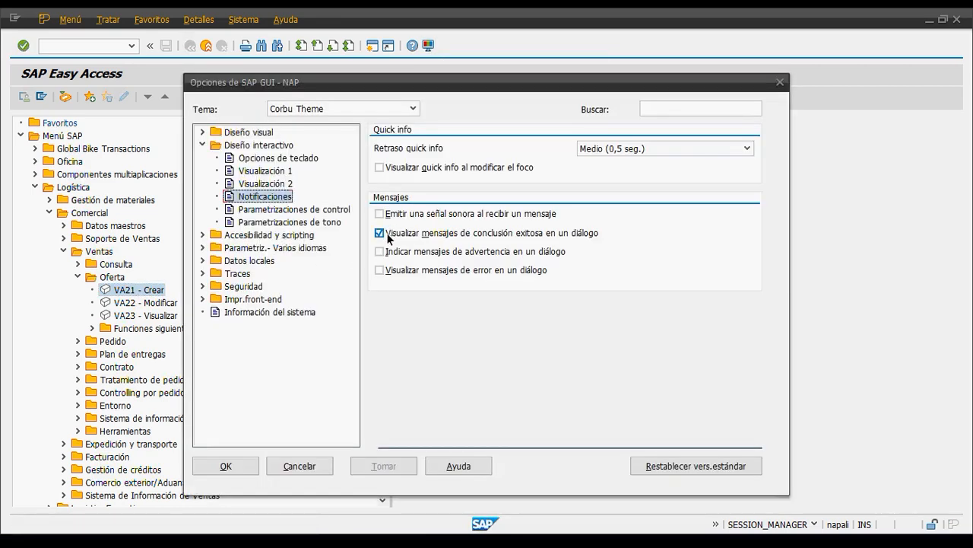
left_click(382, 233)
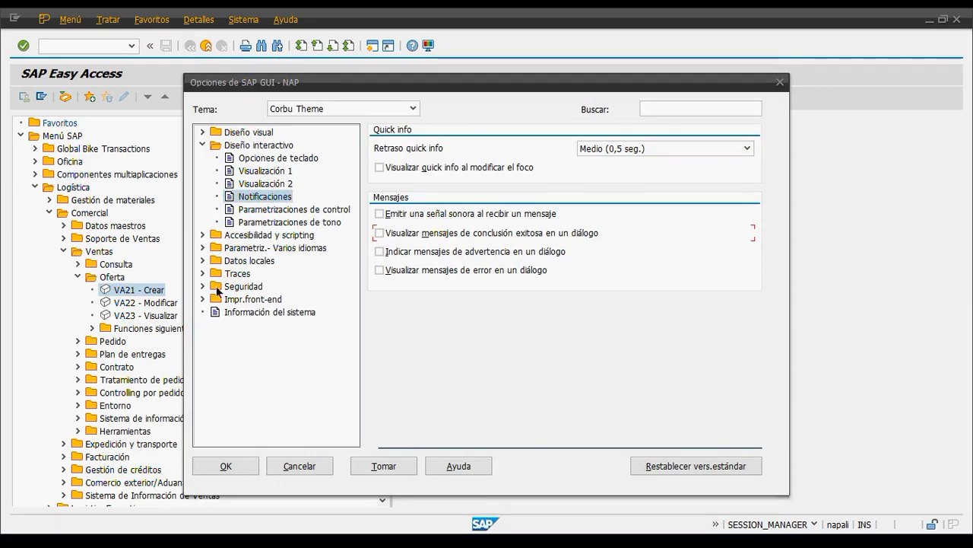
Review the local data settings for Historial, Caché, Vida útil fichero and Secuencia de tabulación local, and accept the SAP GUI options.
left_click(202, 261)
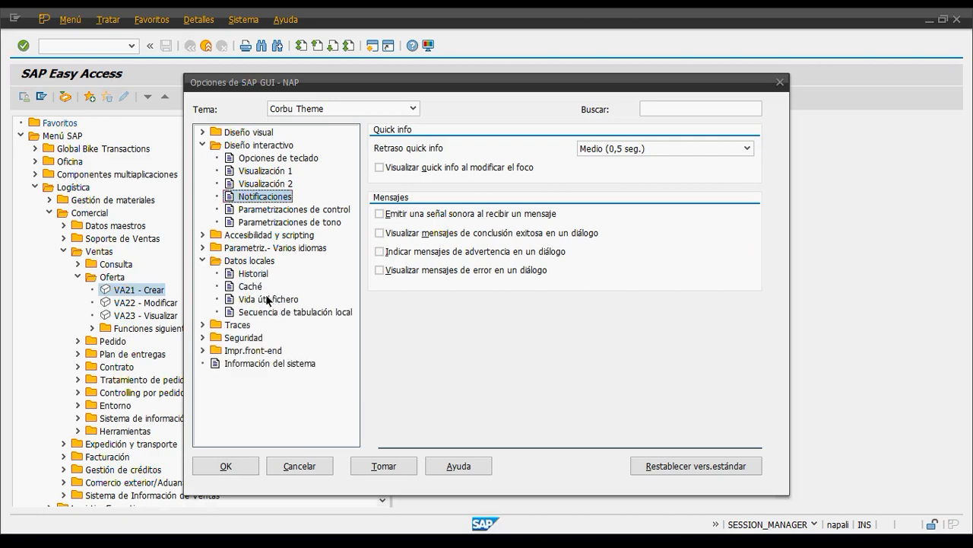
left_click(252, 274)
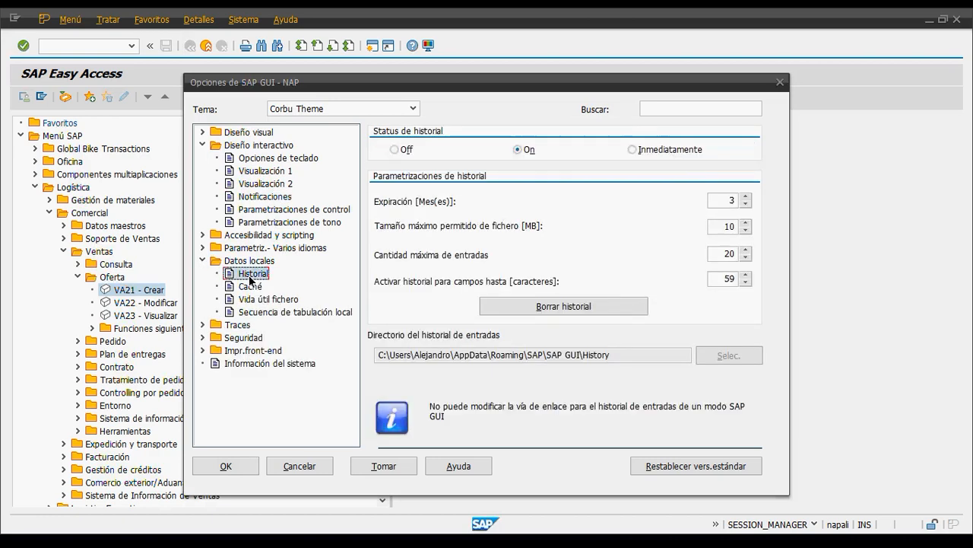
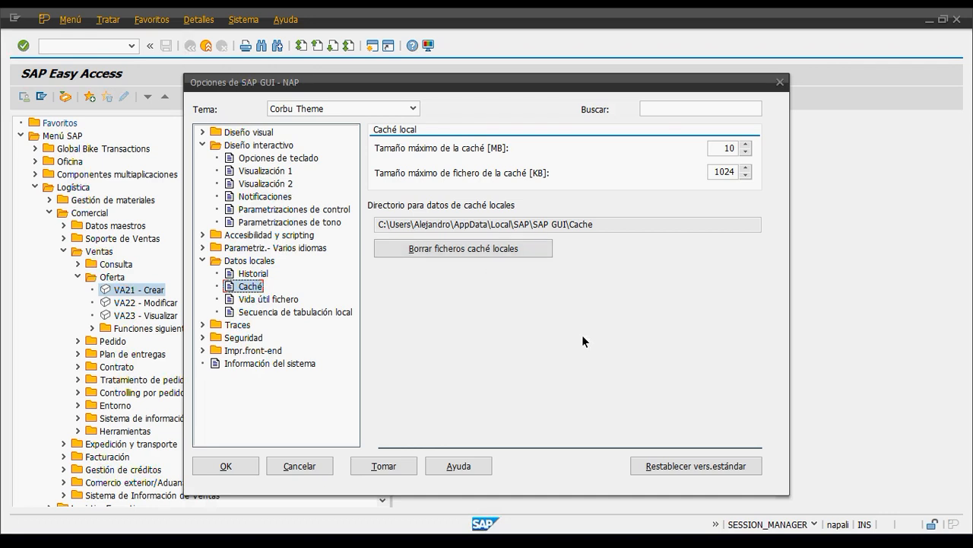
left_click(243, 299)
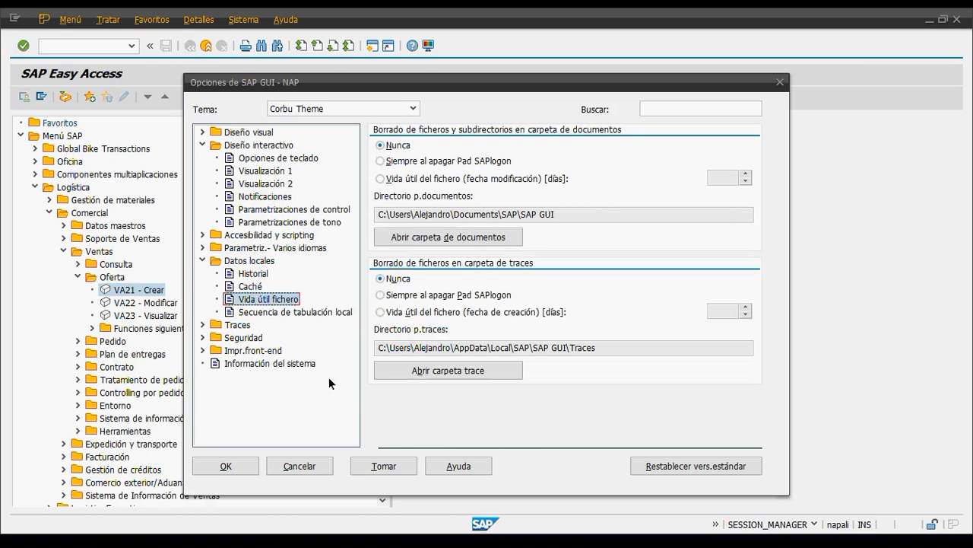
left_click(280, 313)
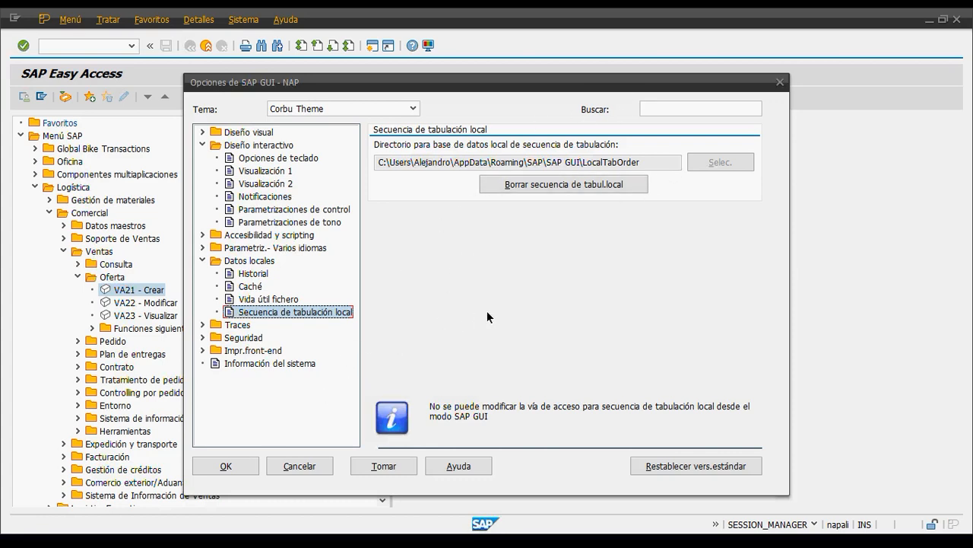
left_click(230, 466)
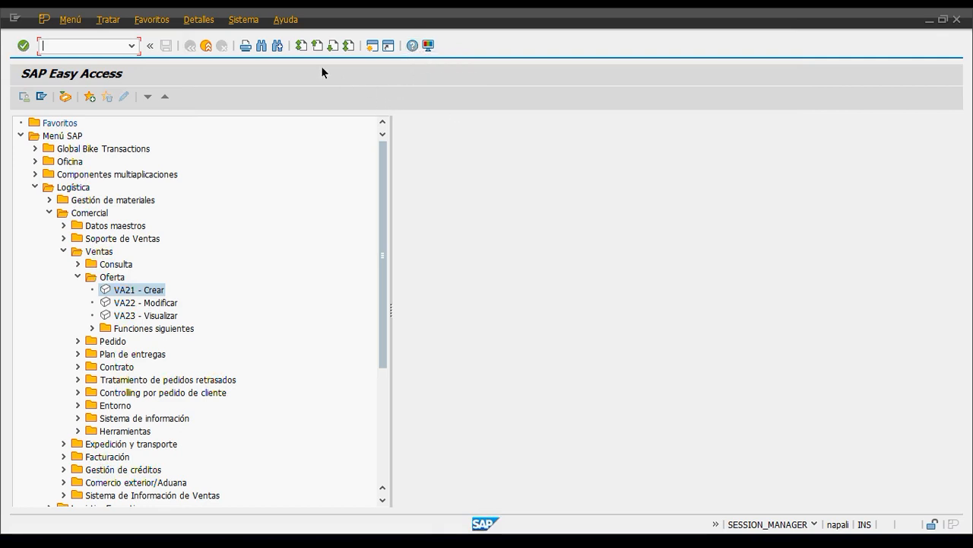
Open the application help in the browser and view the SAP ERP documentation under SAP Business Suite.
left_click(282, 22)
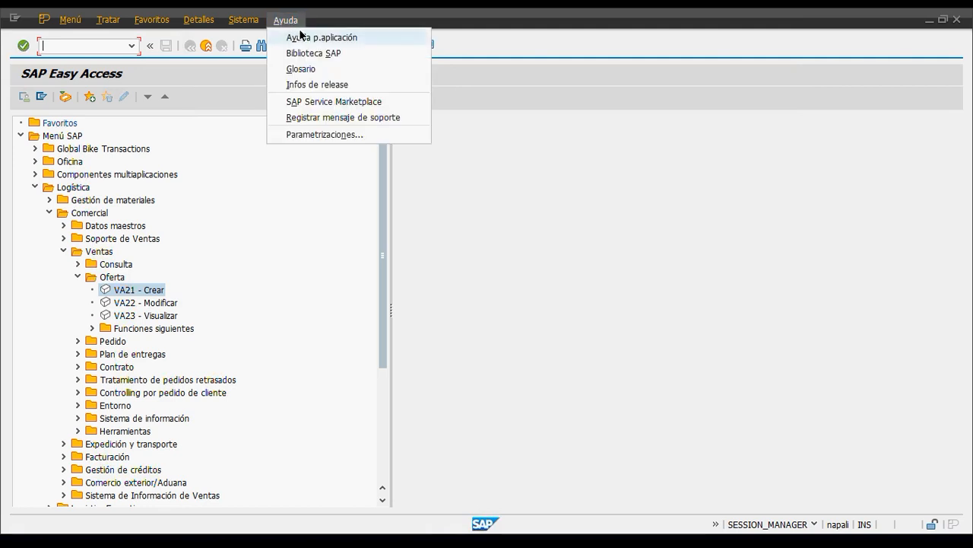
left_click(368, 36)
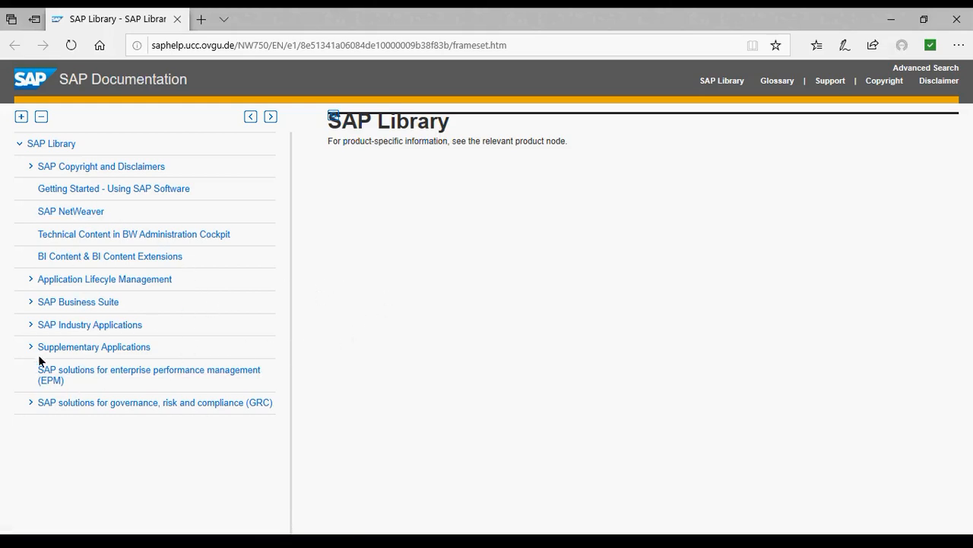
left_click(30, 303)
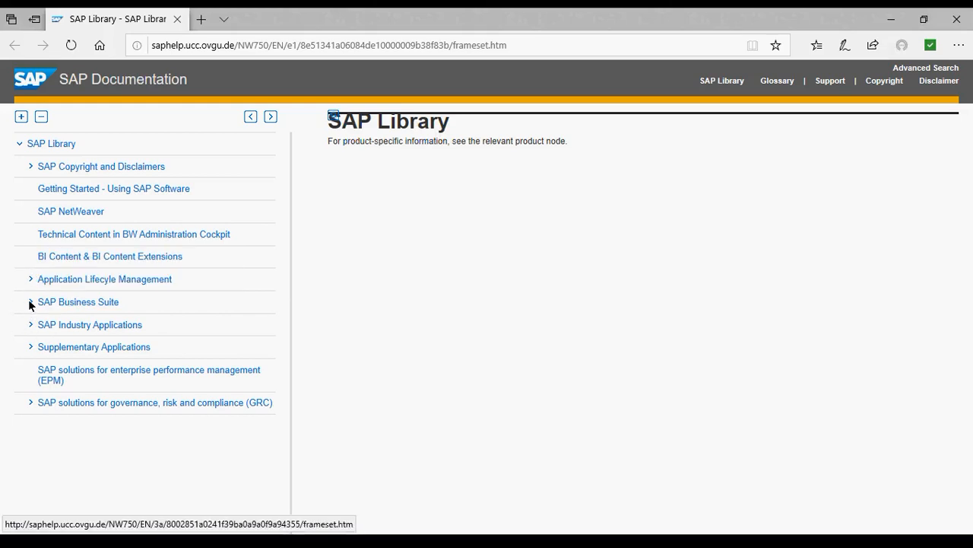
scroll(37, 326, "down", 3)
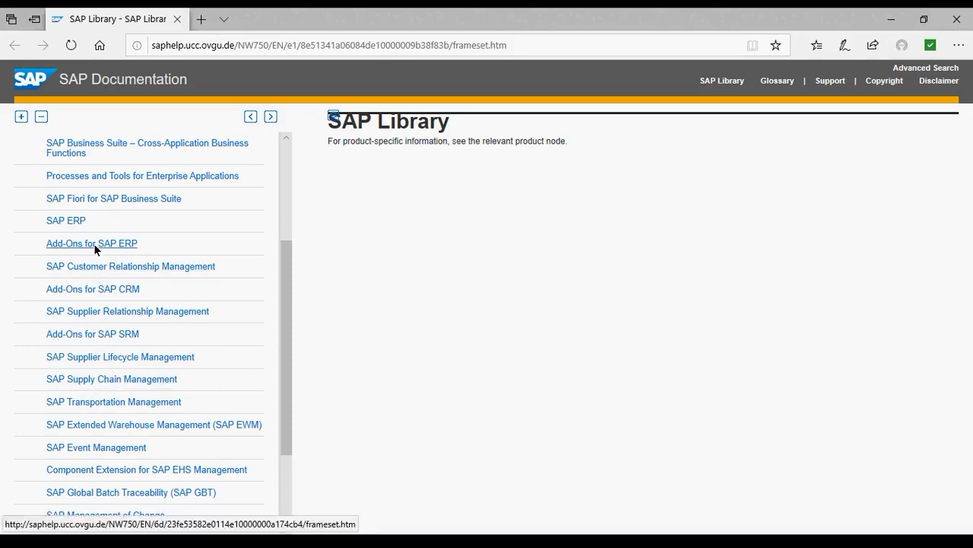
left_click(68, 221)
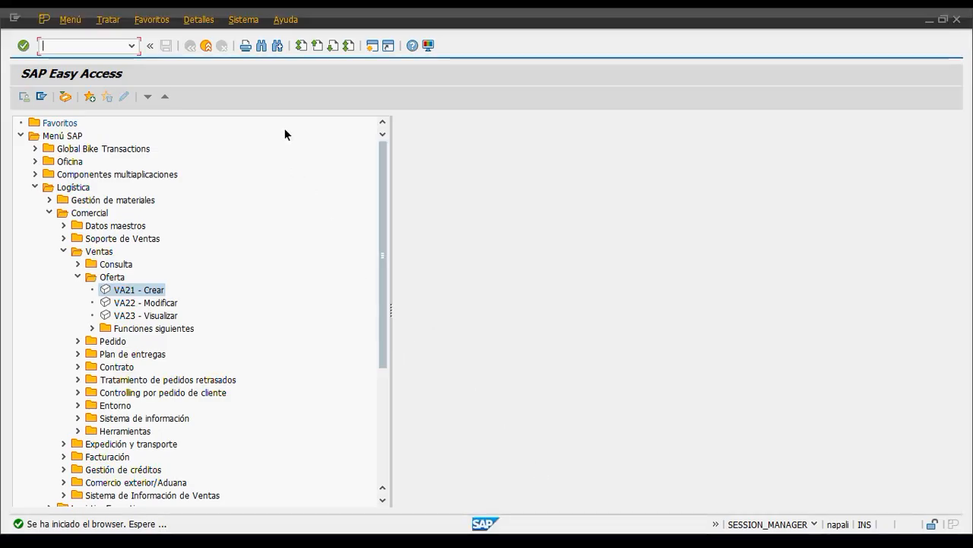
Open the SAP Library and read the Getting Started topics on SAP GUI and logging on to an SAP system.
left_click(286, 20)
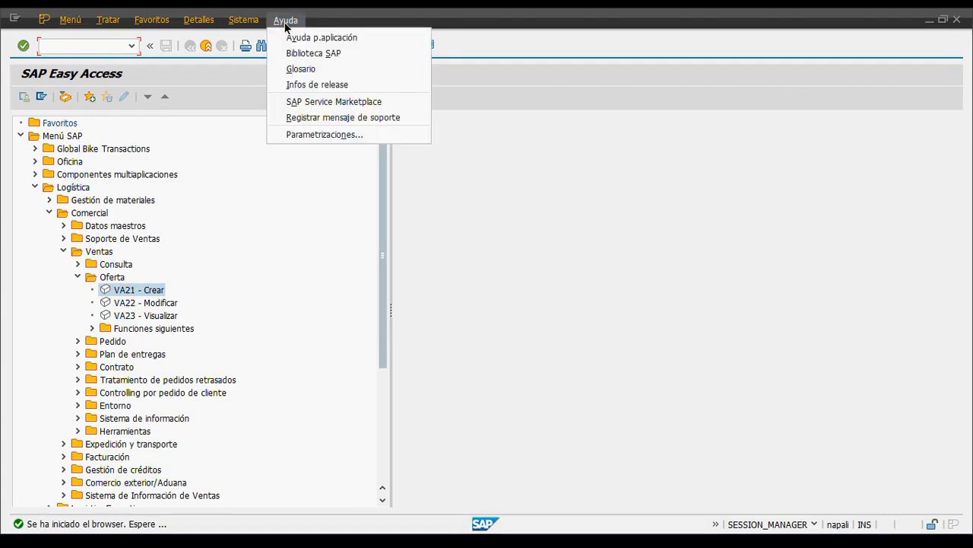
left_click(355, 55)
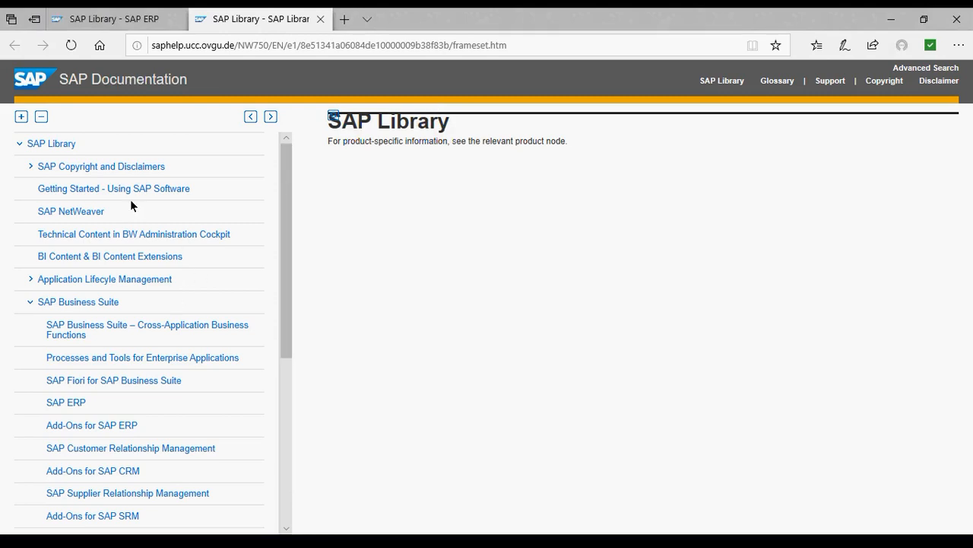
left_click(70, 188)
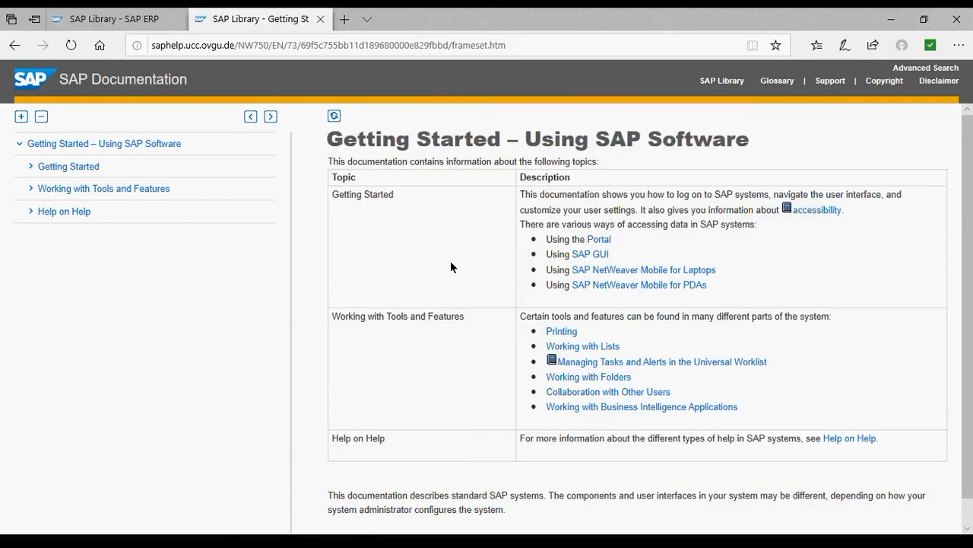
left_click(594, 255)
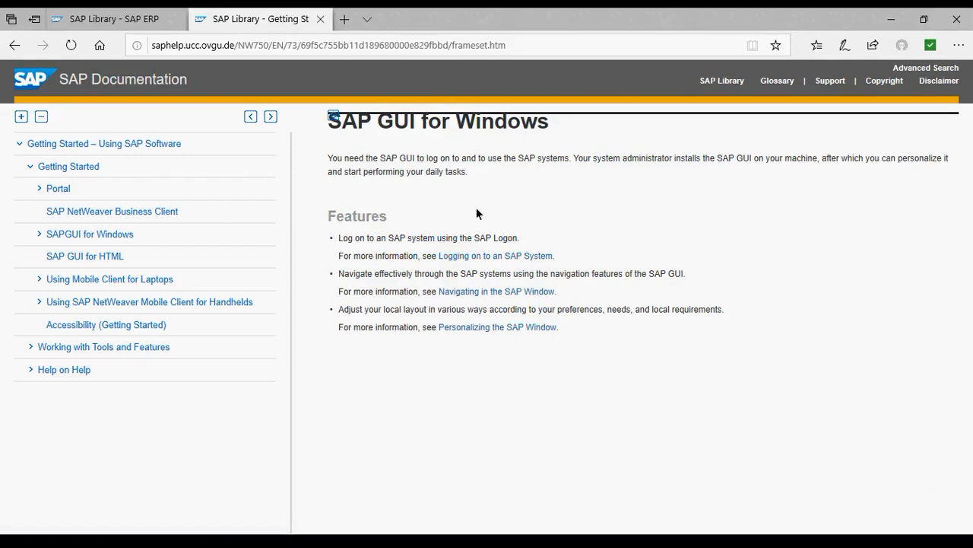
left_click(491, 260)
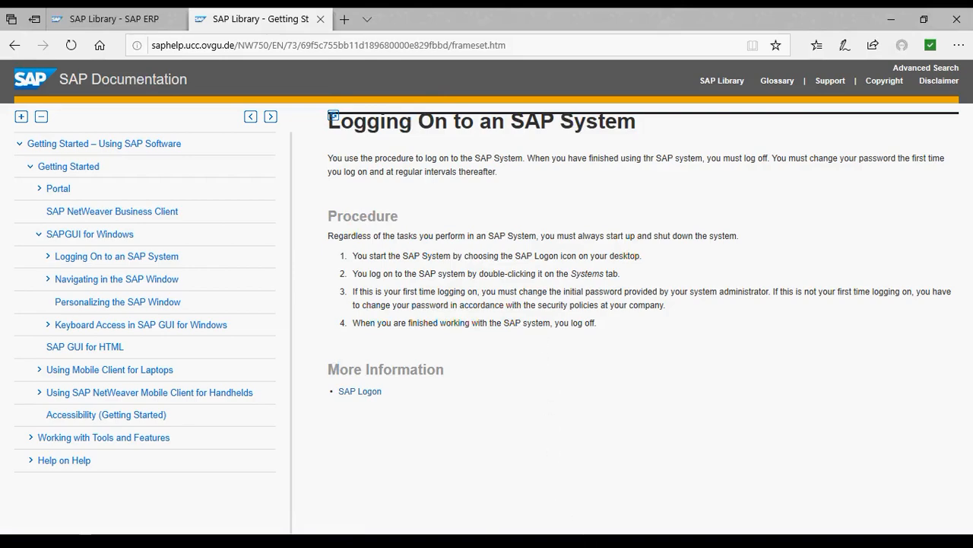
Return to SAP Easy Access, open the SAP glossary and read the definition of A/P invoice.
left_click(584, 542)
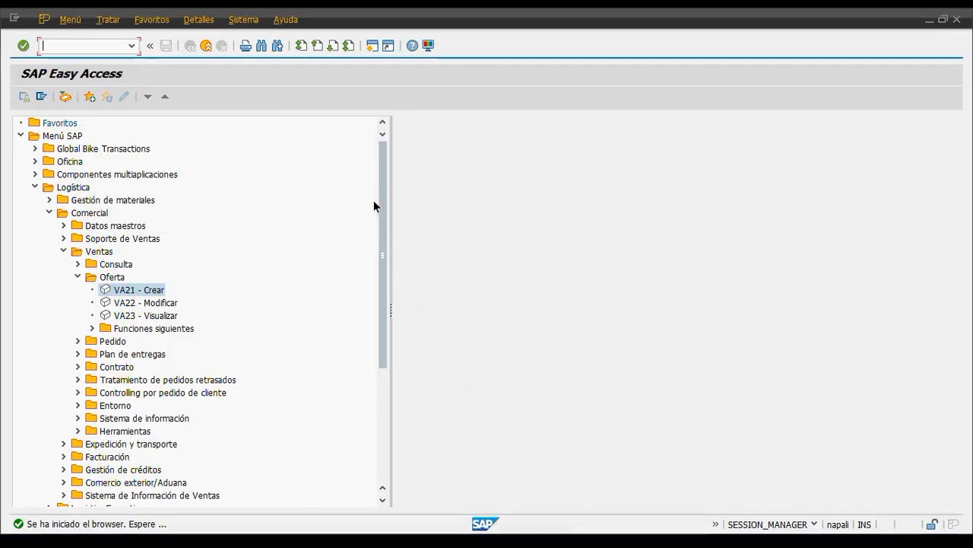
left_click(285, 19)
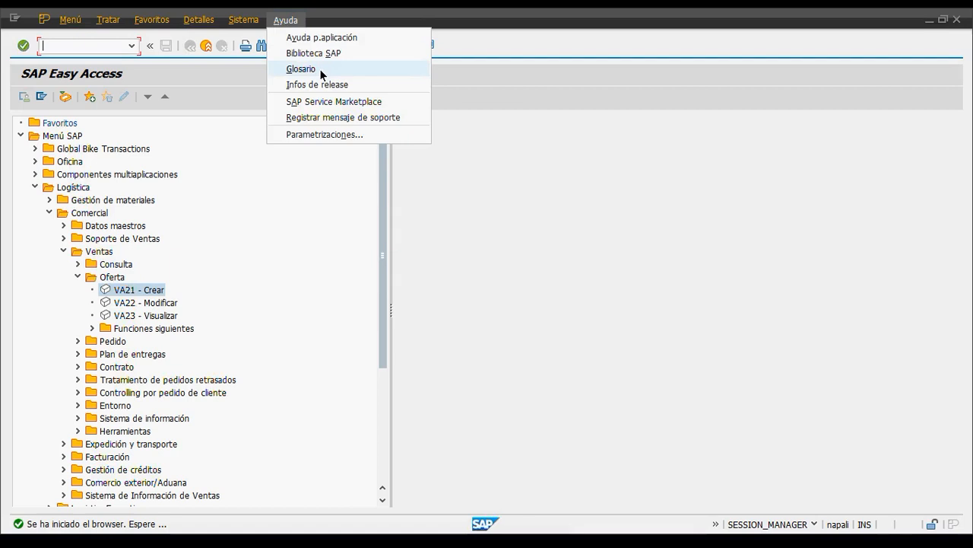
left_click(367, 68)
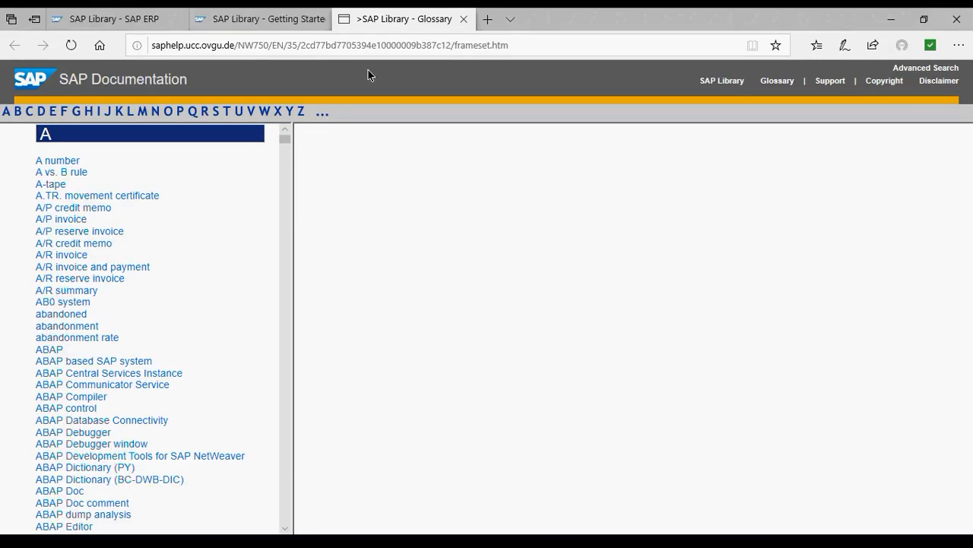
left_click(66, 220)
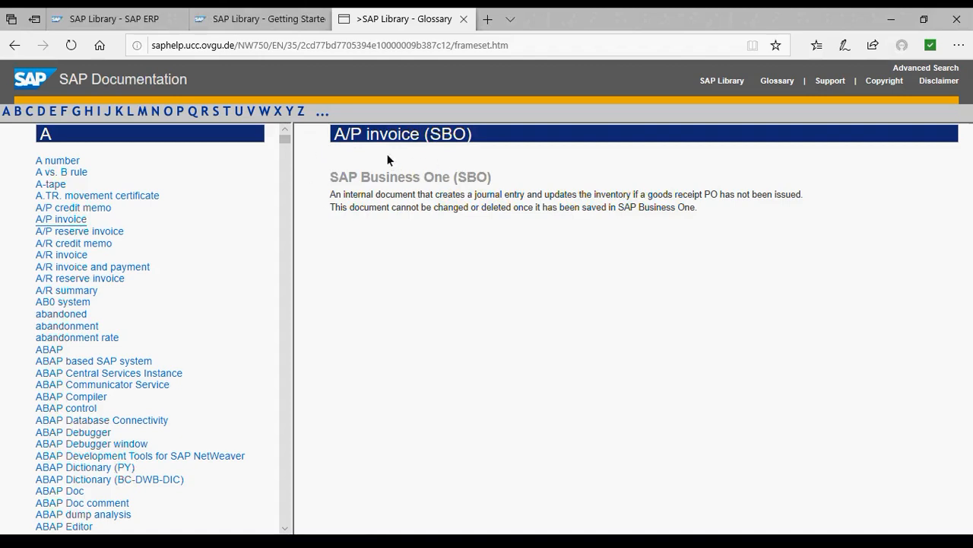
Browse the glossary terms under A and show the terms starting with F.
scroll(130, 381, "down", 5)
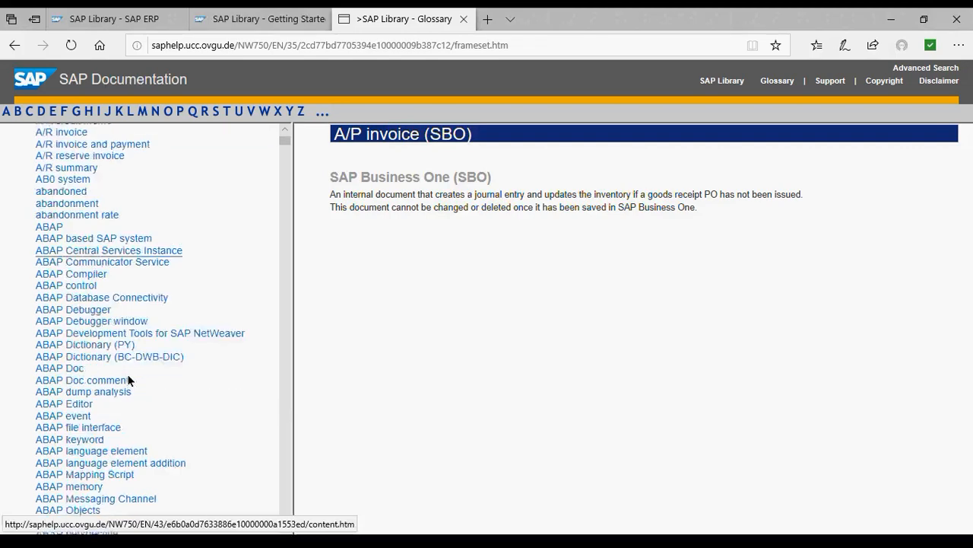
scroll(110, 371, "down", 15)
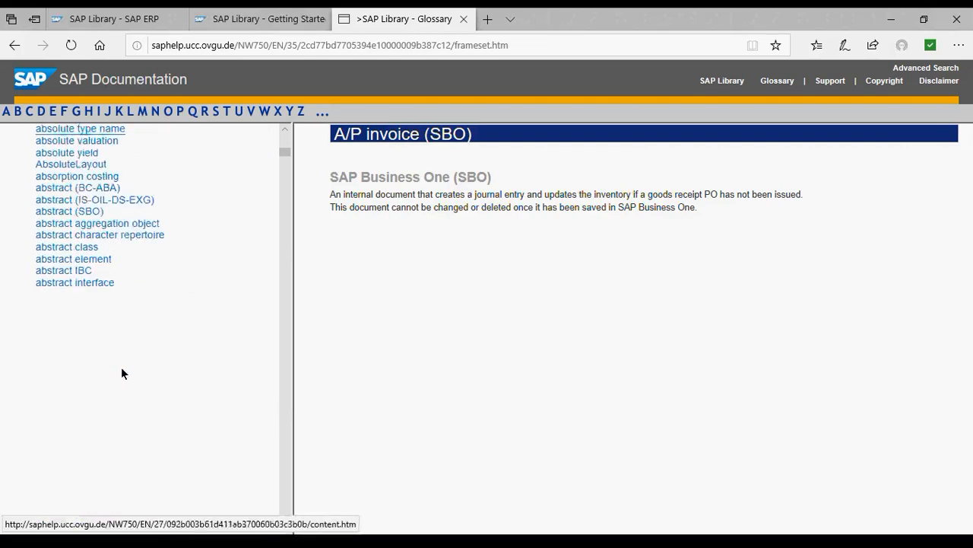
scroll(123, 368, "down", 15)
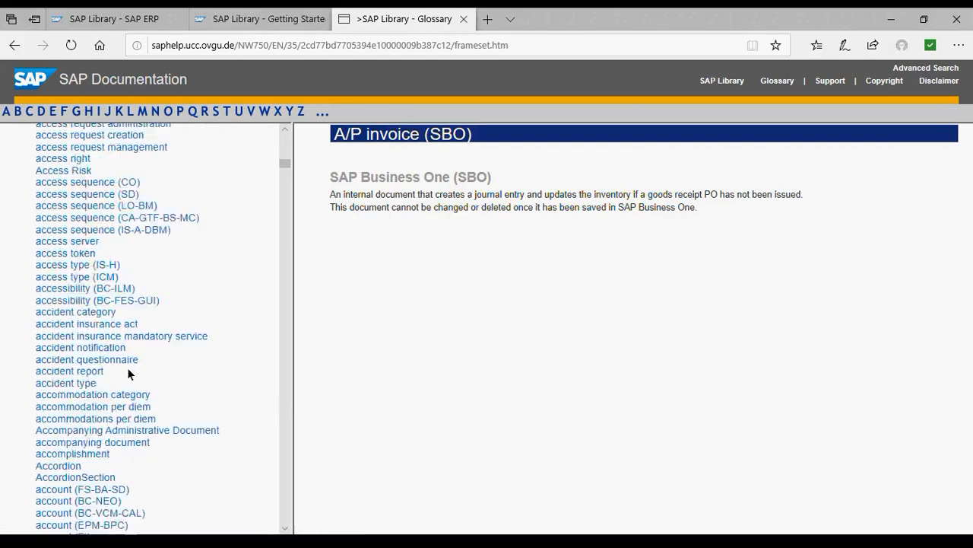
scroll(129, 366, "down", 5)
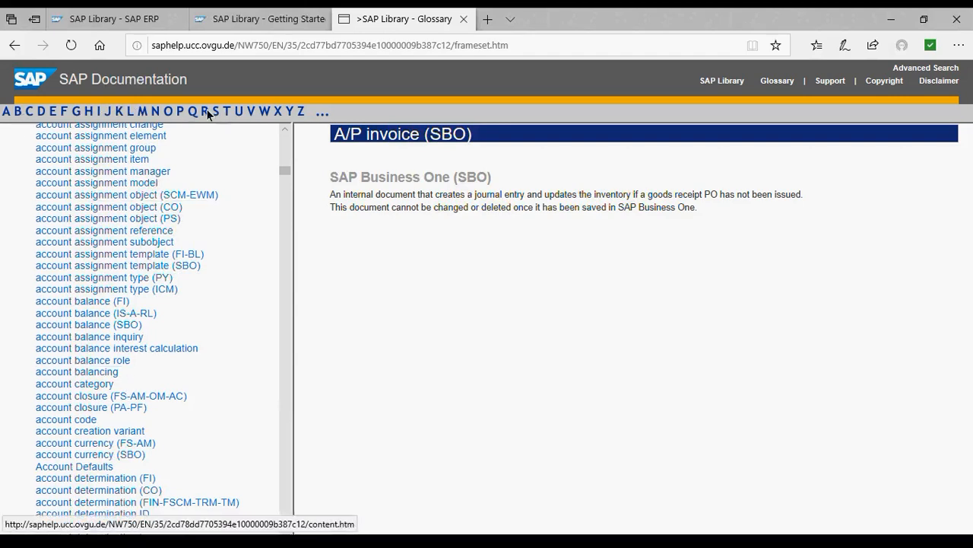
left_click(65, 110)
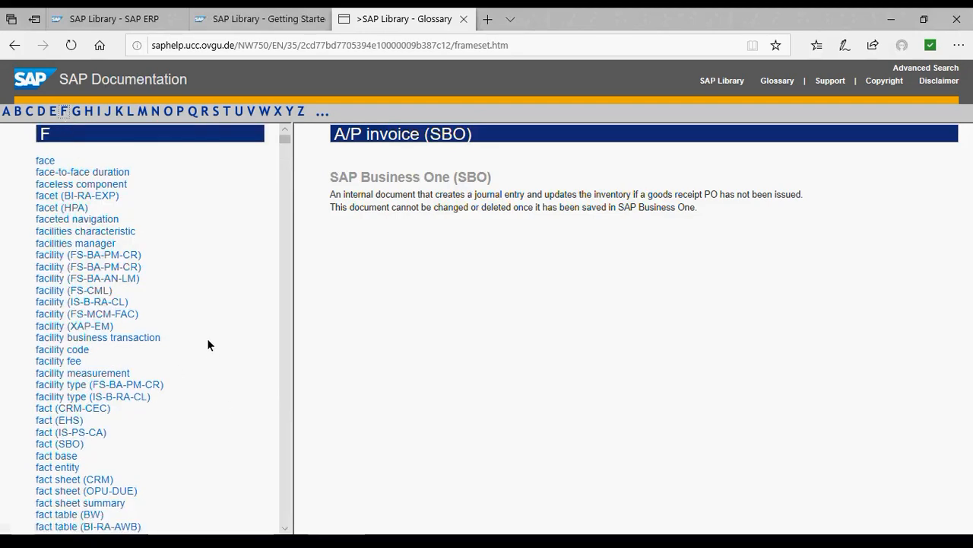
Browse the glossary terms starting with F and open the definition of FI summary.
scroll(208, 339, "down", 20)
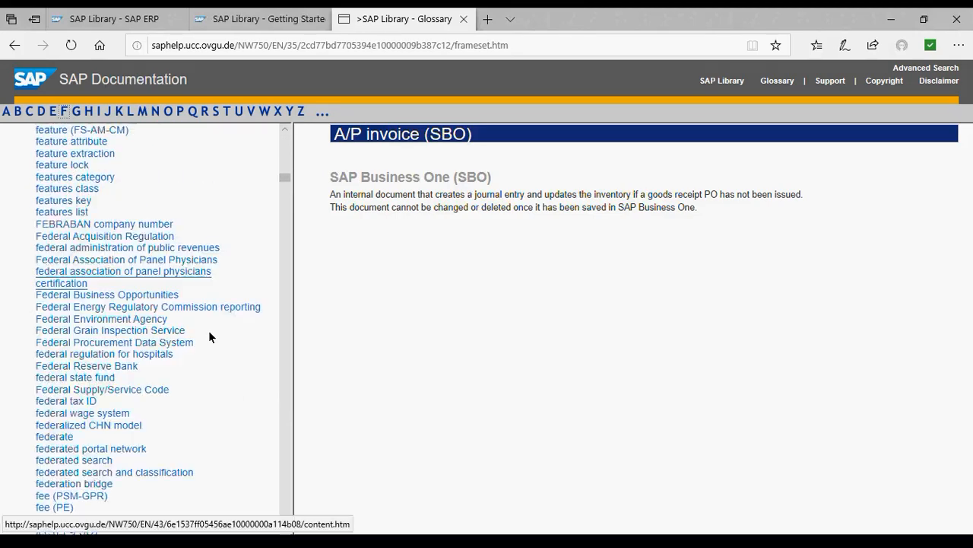
scroll(209, 330, "down", 15)
scroll(206, 330, "up", 2)
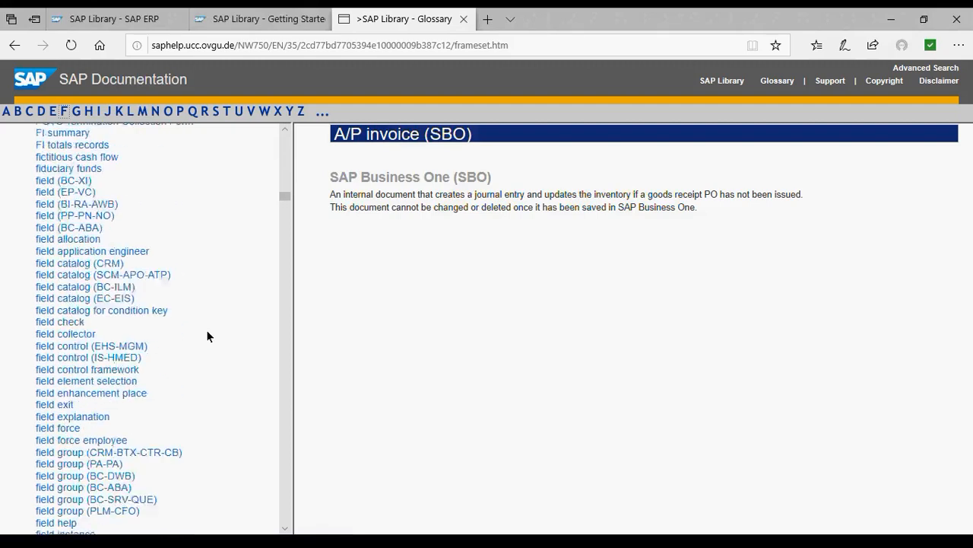
scroll(207, 329, "up", 5)
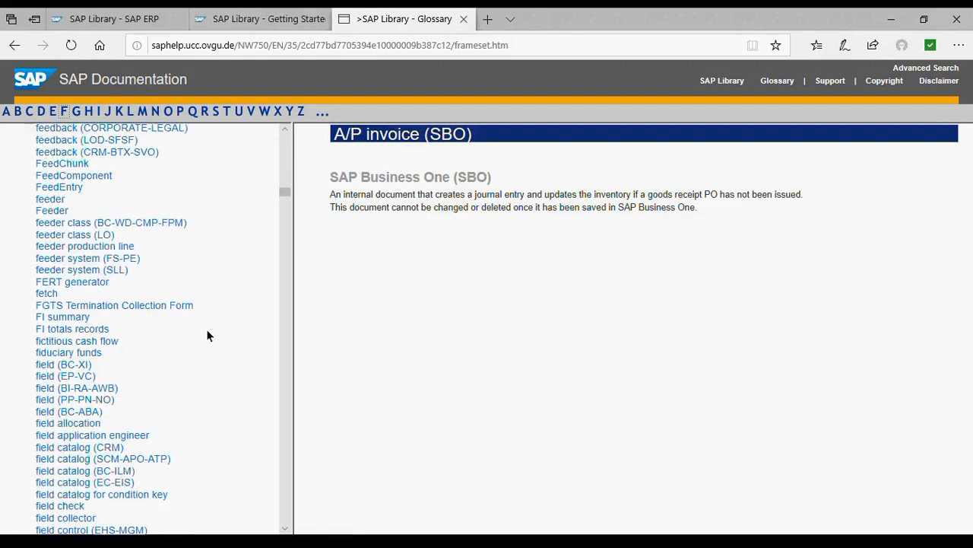
left_click(57, 317)
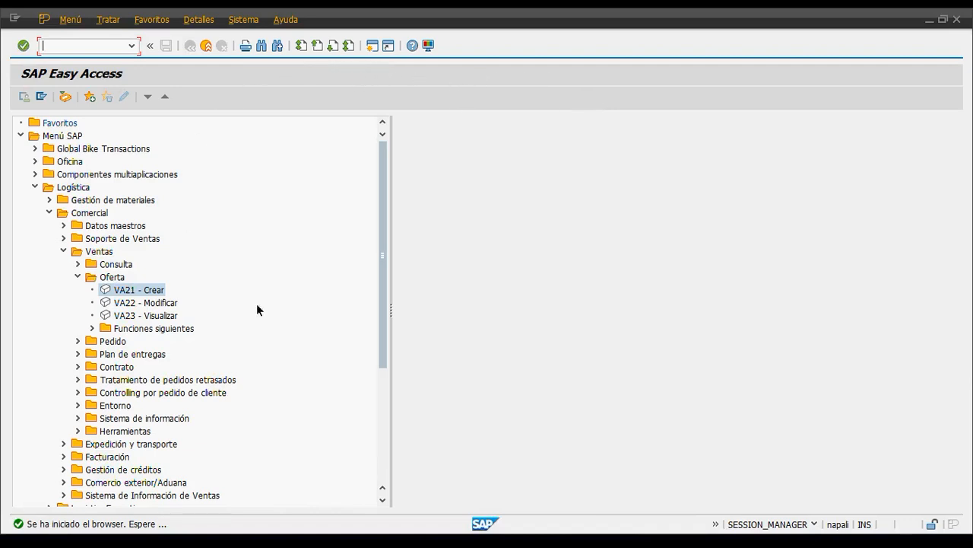
Return to SAP Easy Access and read the field help for Sector in the VA21 - Crear transaction, closing both when finished.
double_click(145, 292)
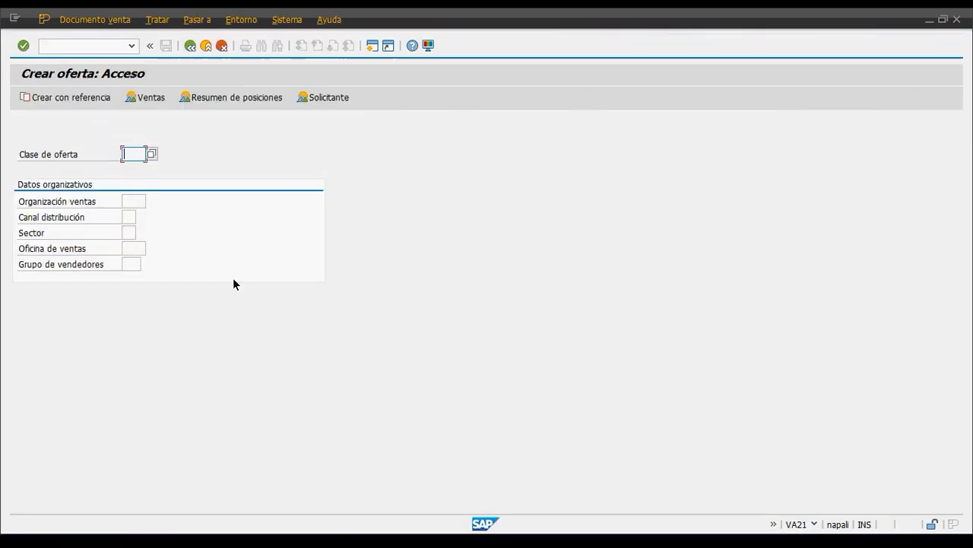
left_click(129, 234)
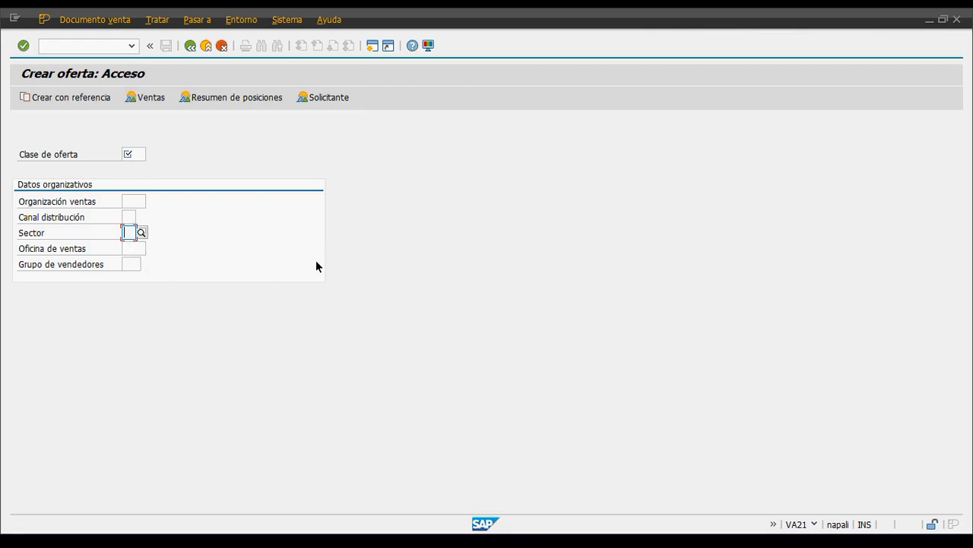
left_click(412, 48)
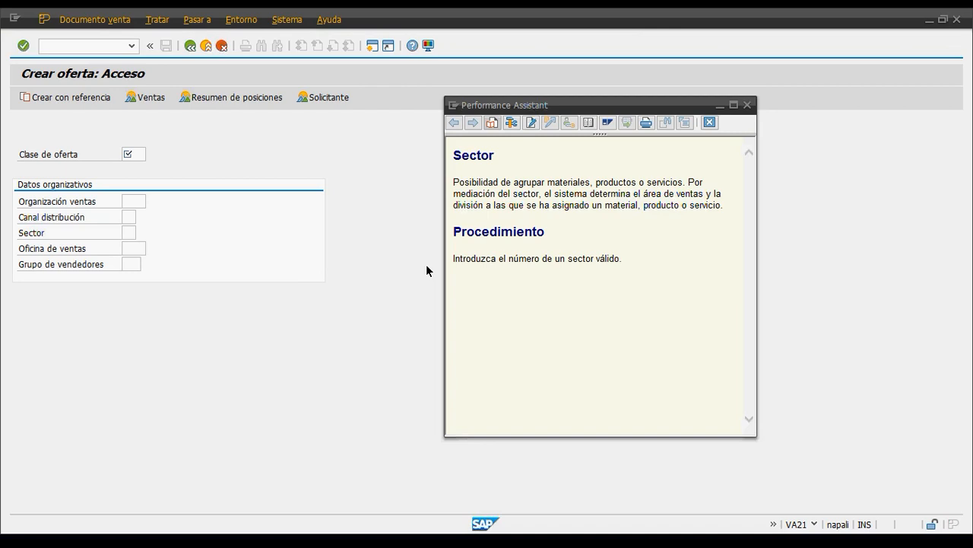
left_click(747, 106)
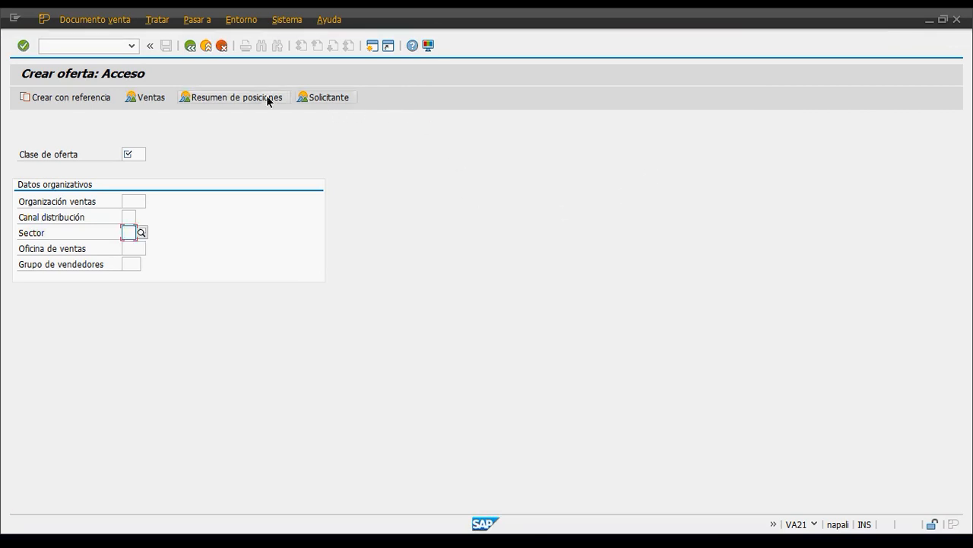
left_click(205, 47)
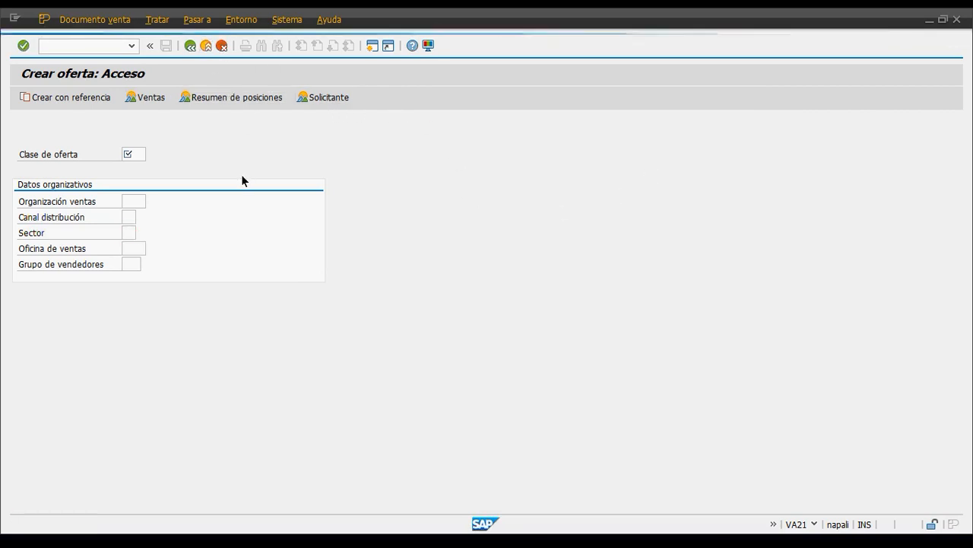